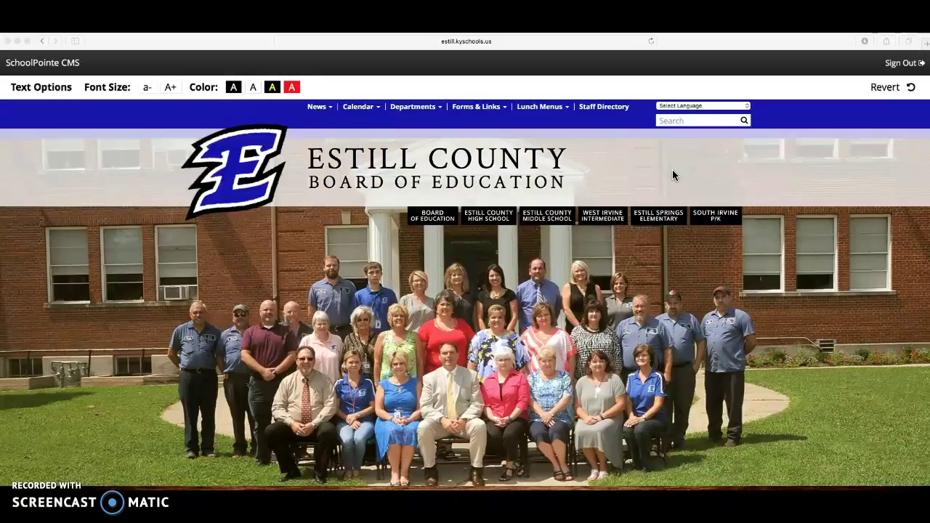
Step: Scroll the Estill County homepage down to the blue contact footer with the CMS icon
scroll(660, 192, "down", 5)
scroll(658, 195, "down", 15)
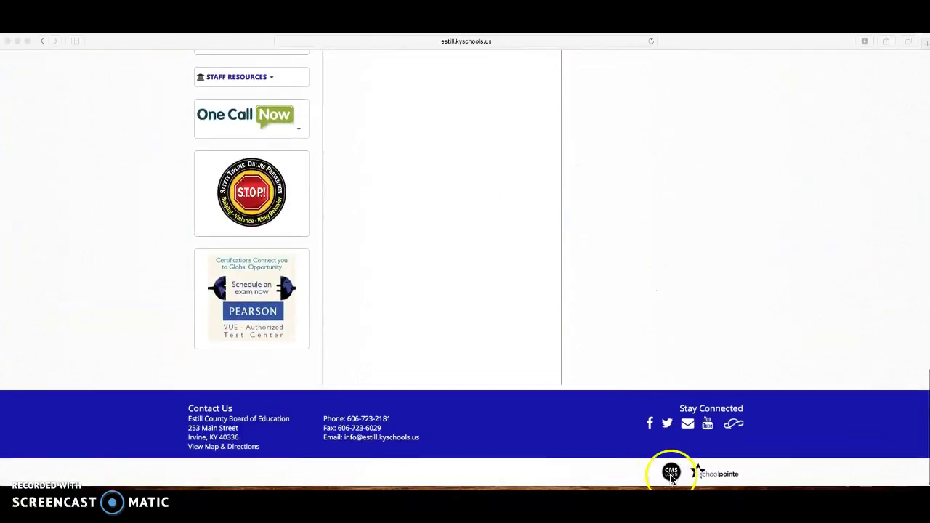
Step: Log in to the CMS with the teacher's school e-mail and password, declining Safari's password save
left_click(673, 473)
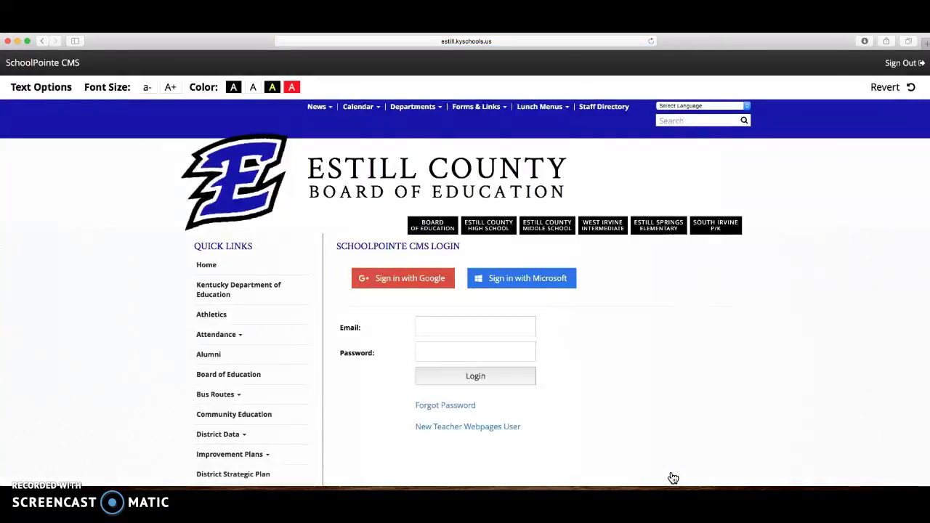
left_click(504, 327)
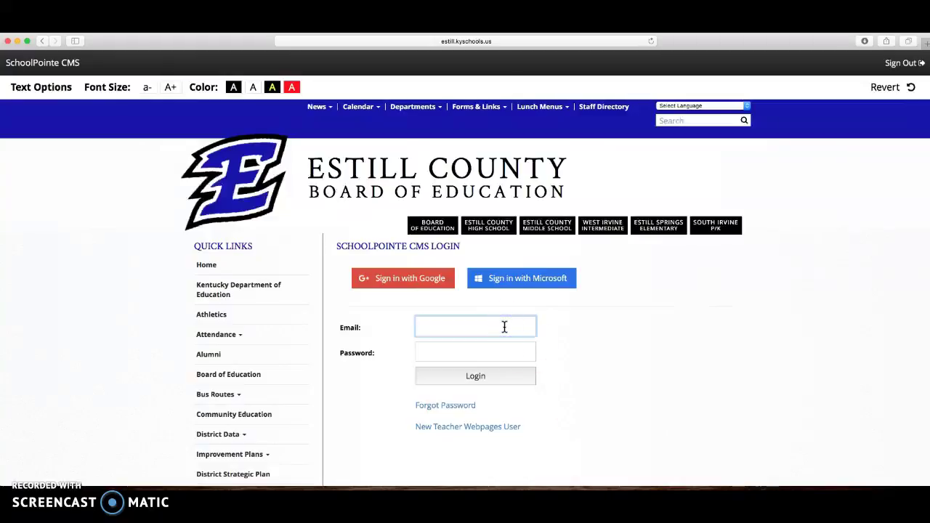
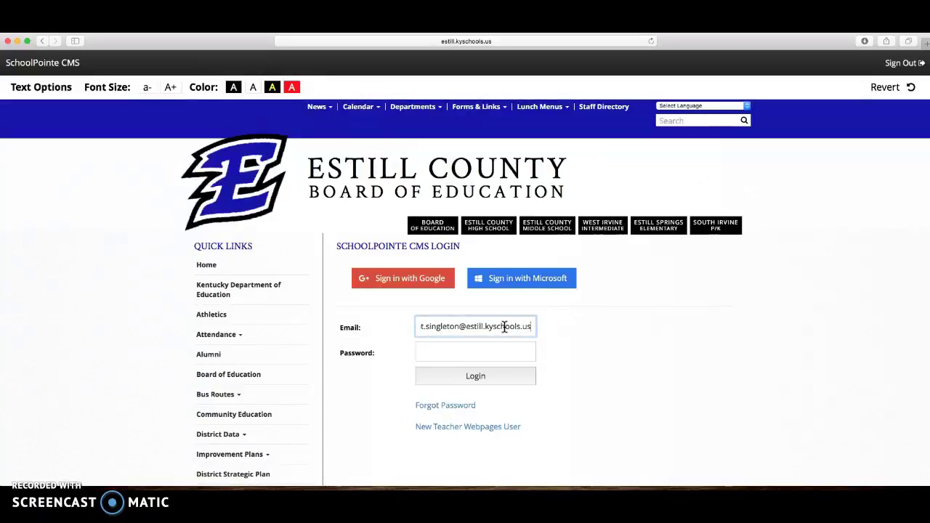
left_click(529, 385)
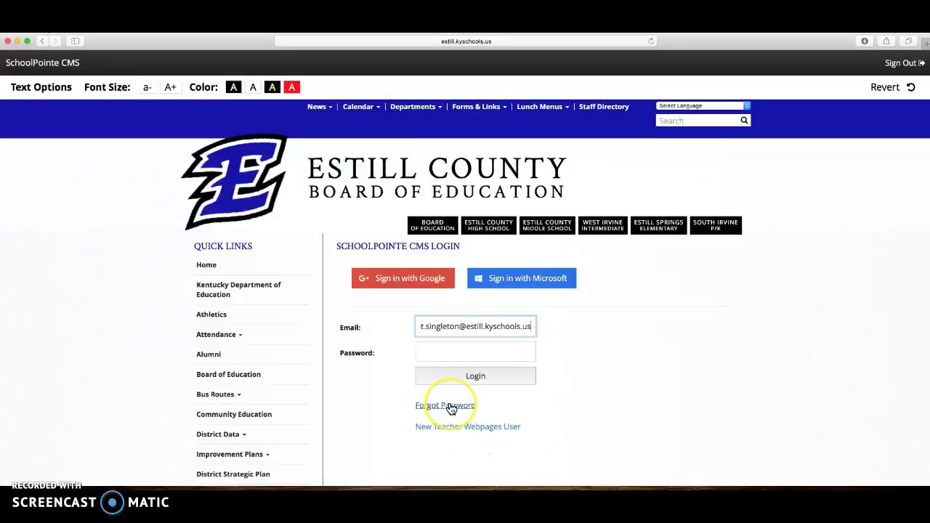
left_click(447, 353)
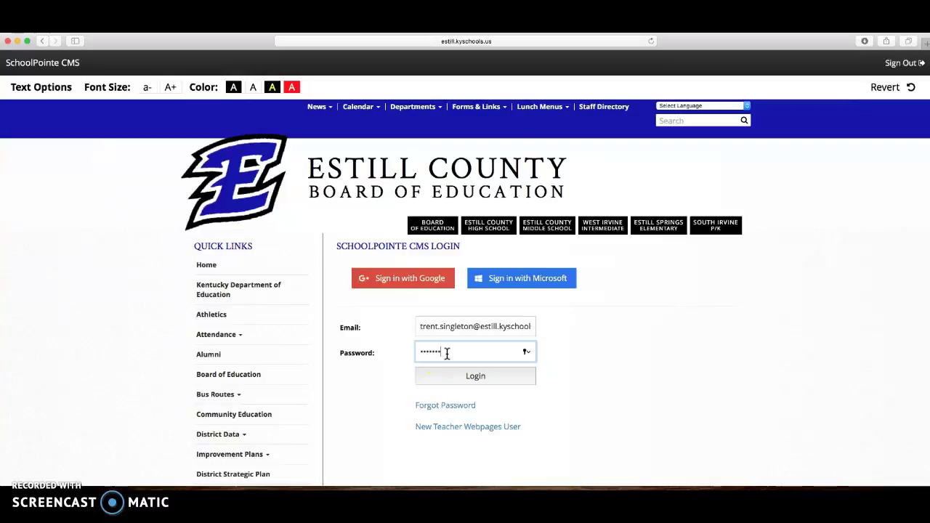
left_click(467, 376)
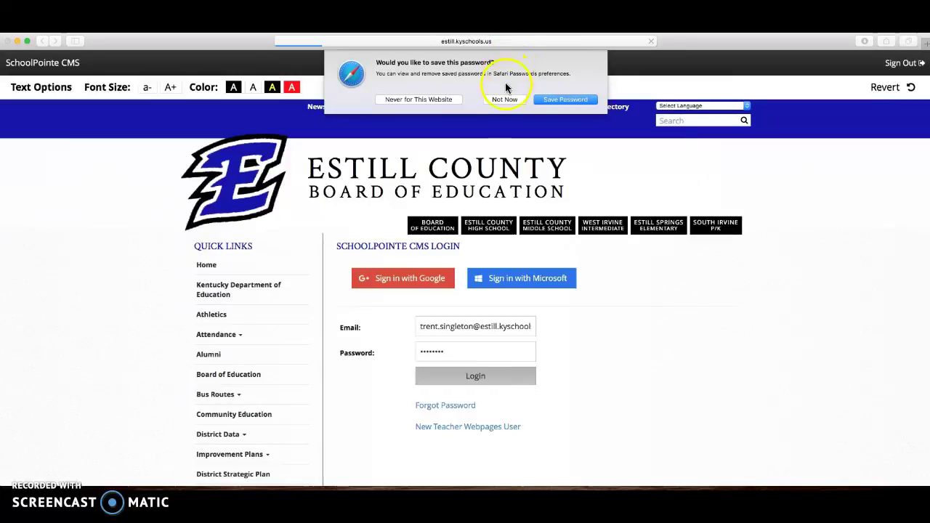
left_click(503, 99)
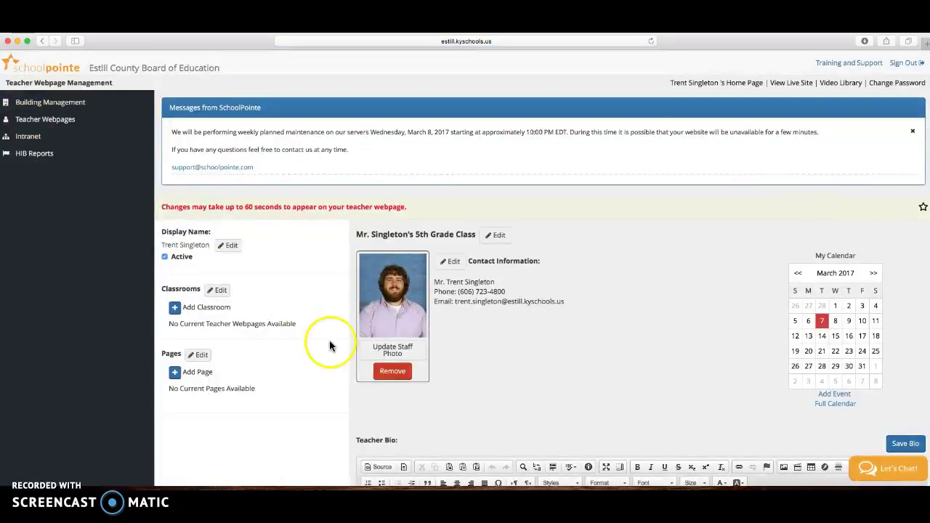
Step: Scroll down the Teacher Webpage Management page to the Teacher Bio editor
scroll(597, 308, "down", 3)
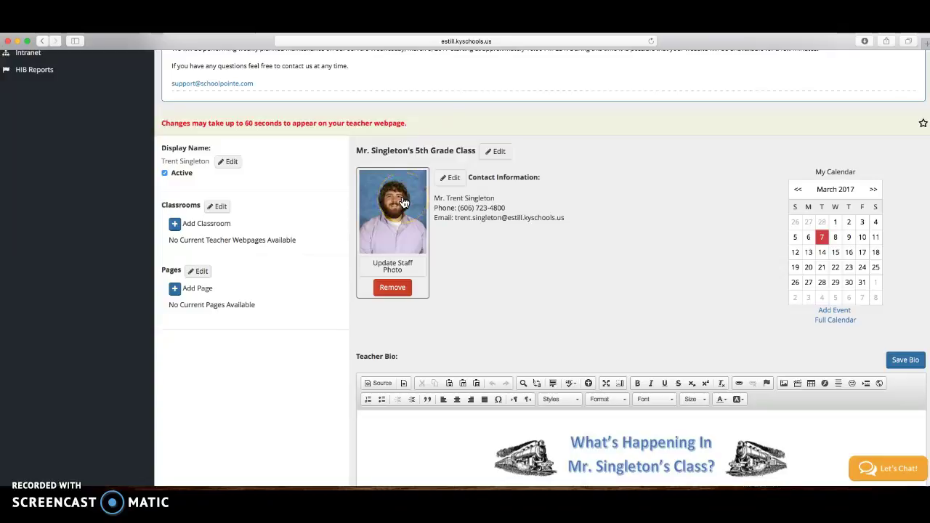
Step: Start updating the staff photo, browse My Files, and bring up the computer's upload file picker
left_click(393, 268)
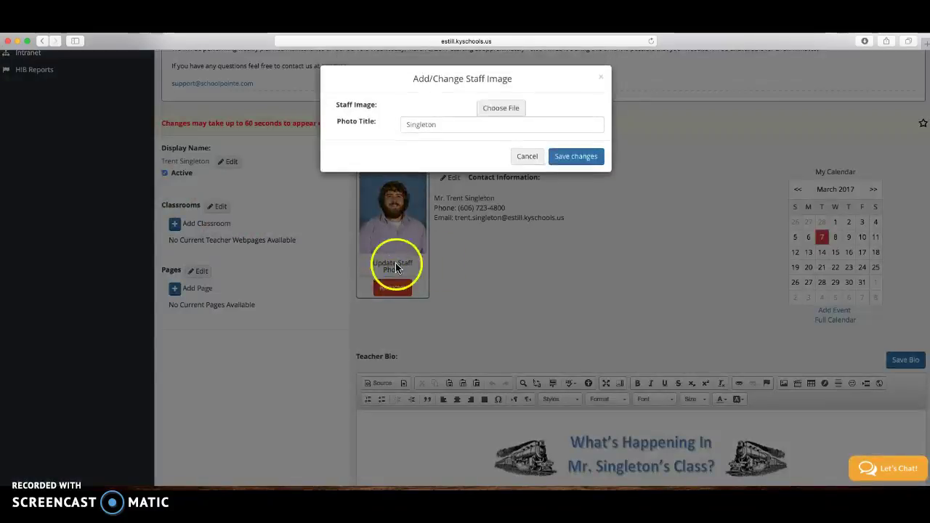
left_click(495, 111)
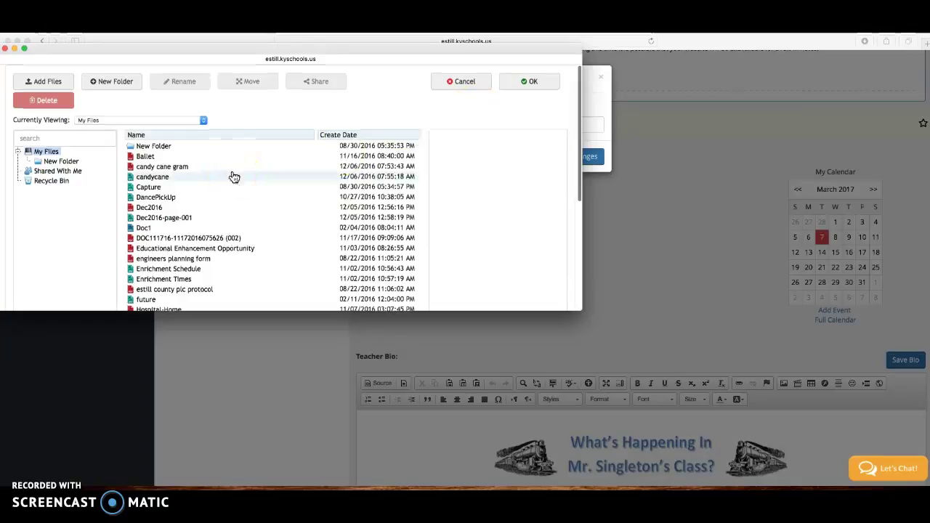
scroll(266, 207, "down", 3)
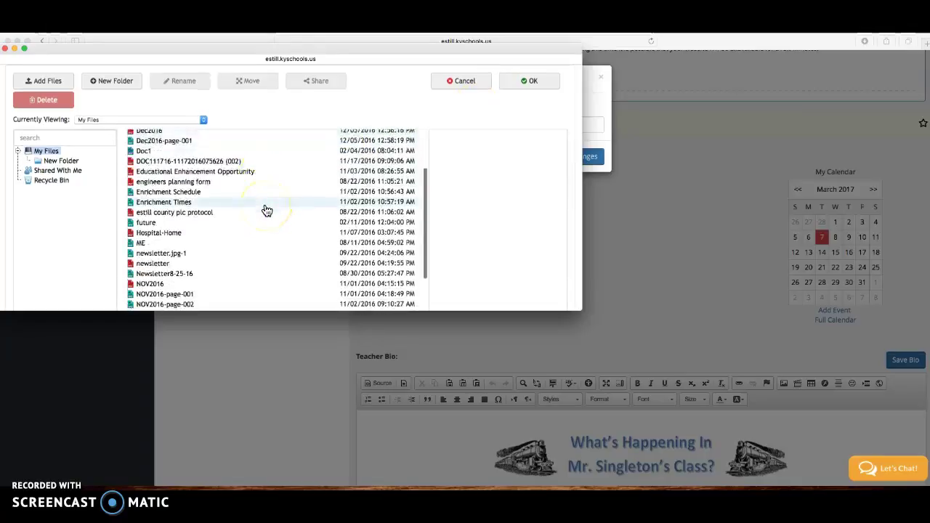
scroll(266, 209, "up", 3)
scroll(266, 208, "down", 3)
scroll(268, 210, "down", 5)
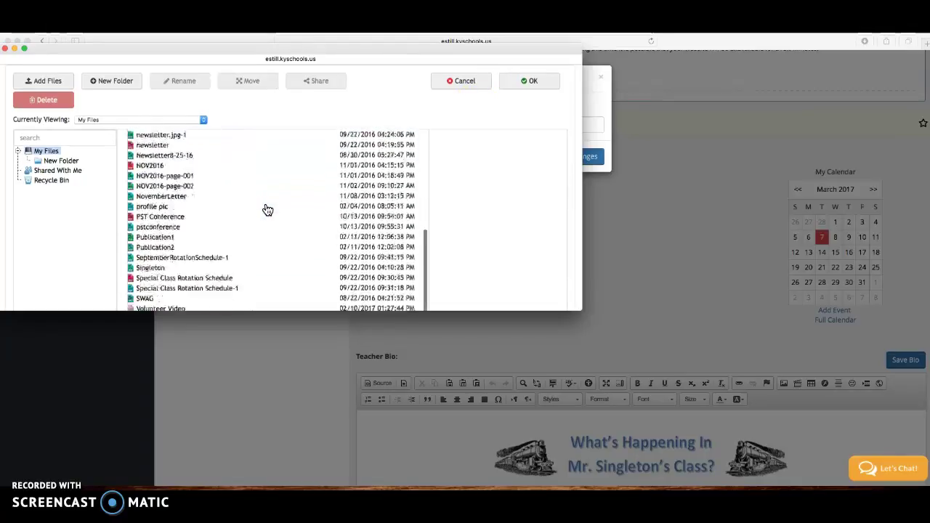
scroll(268, 210, "up", 5)
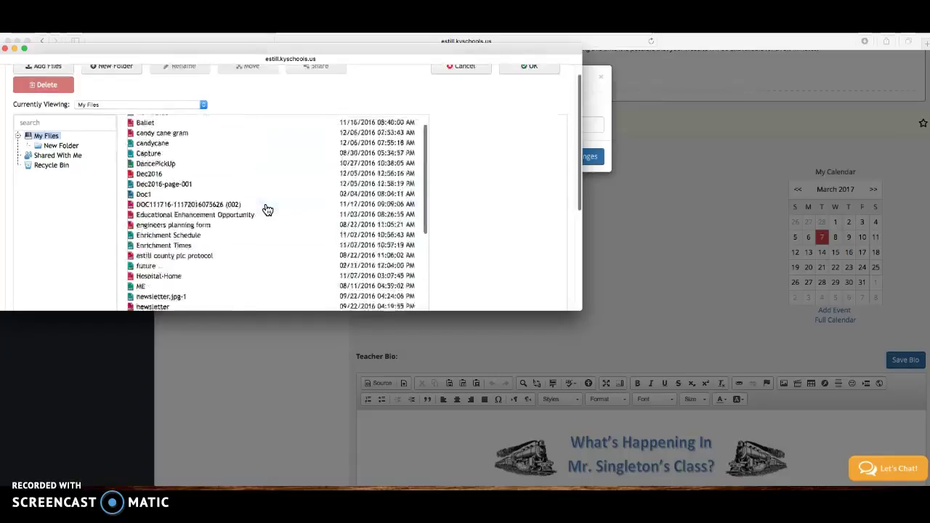
scroll(268, 210, "down", 3)
scroll(268, 210, "up", 3)
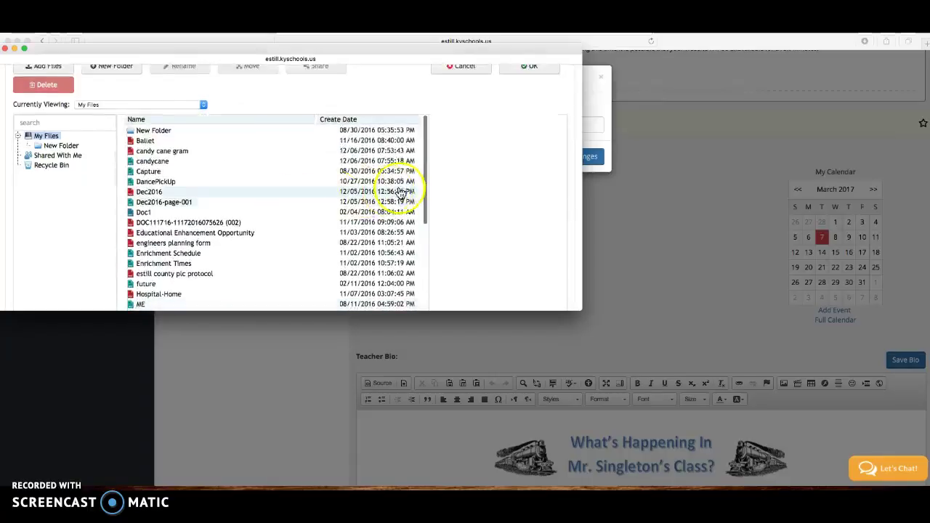
scroll(477, 167, "up", 2)
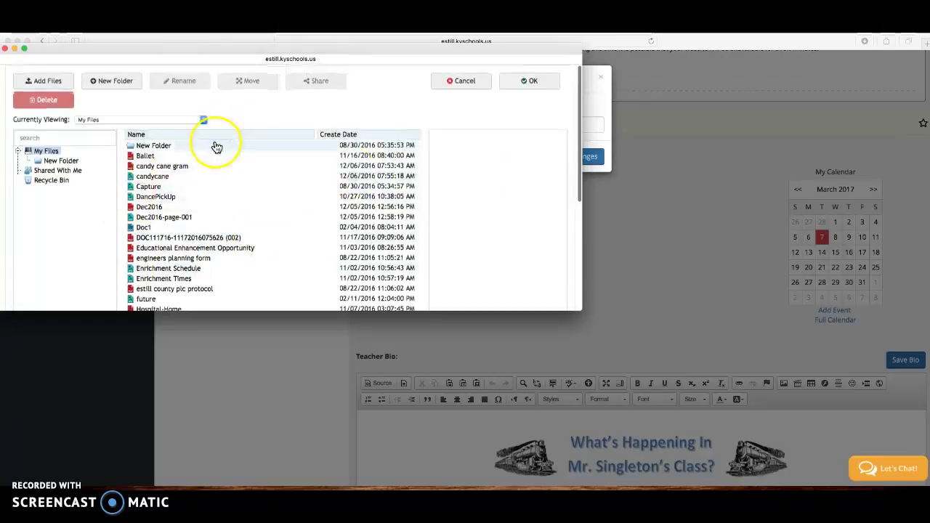
left_click(48, 82)
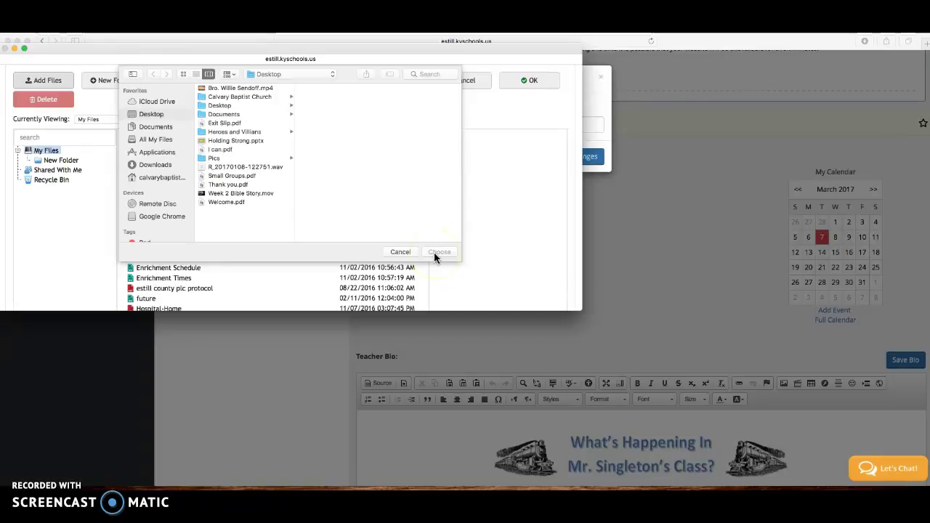
Step: Dismiss the computer file picker and preview the Singleton photo in My Files
left_click(401, 253)
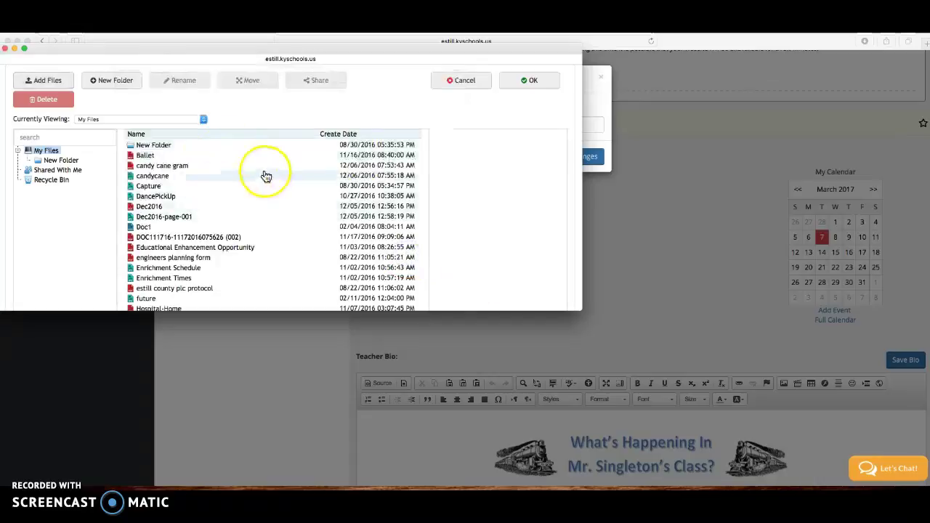
scroll(305, 253, "down", 10)
scroll(305, 254, "down", 5)
scroll(305, 254, "up", 3)
left_click_drag(305, 254, 144, 215)
left_click(144, 215)
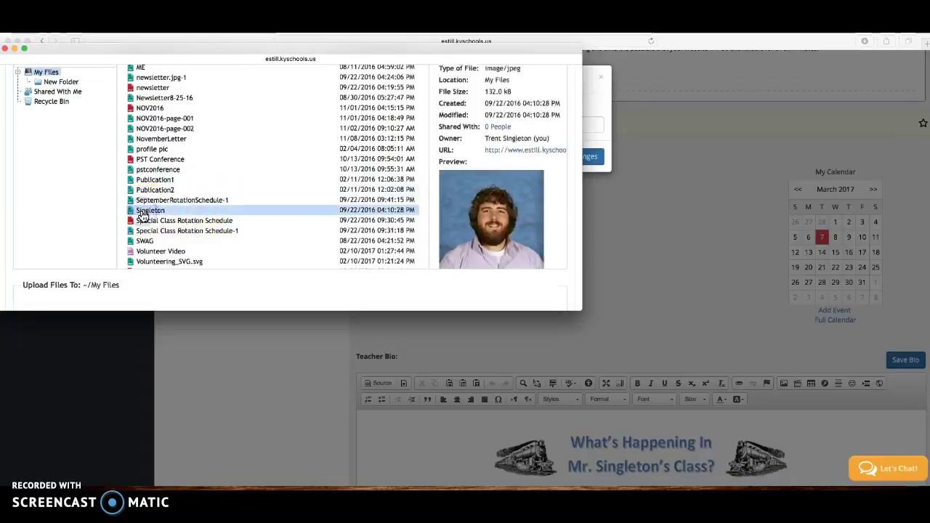
Step: Accept the Singleton photo and close the file manager back to the staff image dialog
scroll(511, 213, "up", 1)
scroll(509, 210, "down", 5)
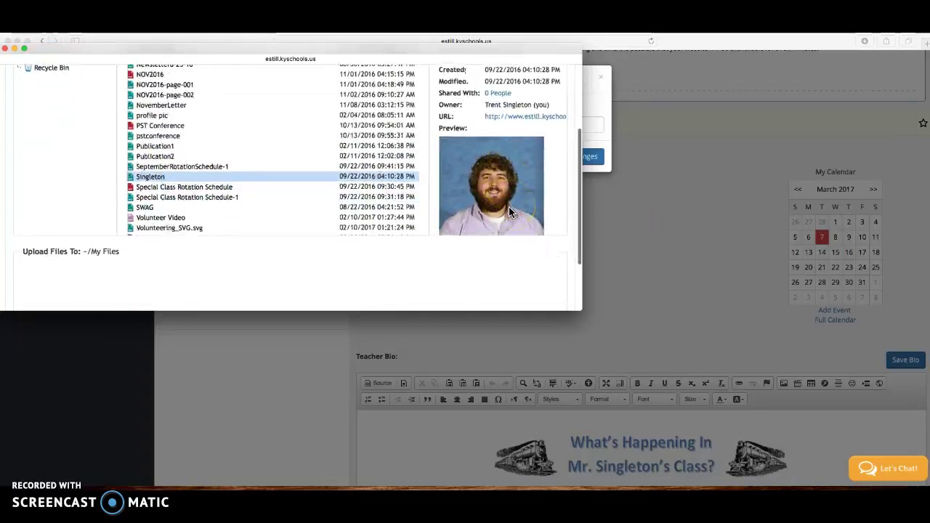
scroll(509, 211, "up", 5)
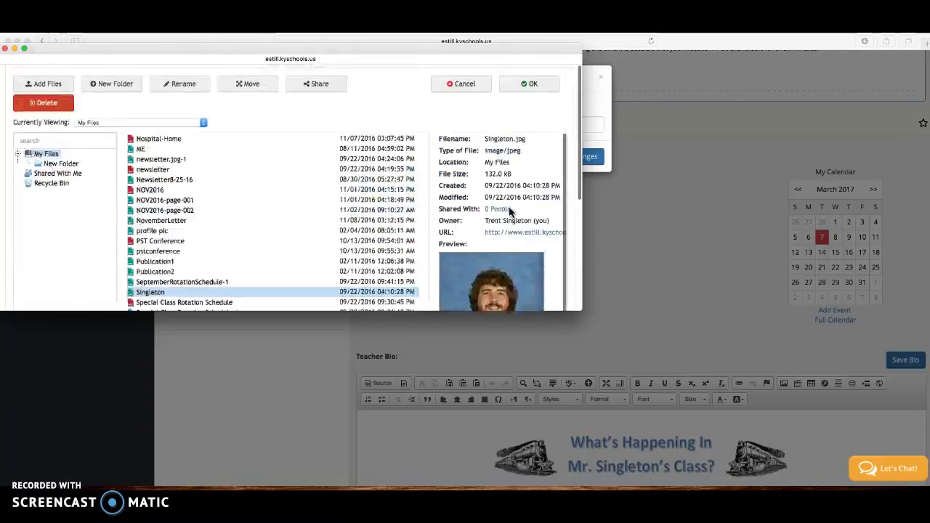
left_click(536, 83)
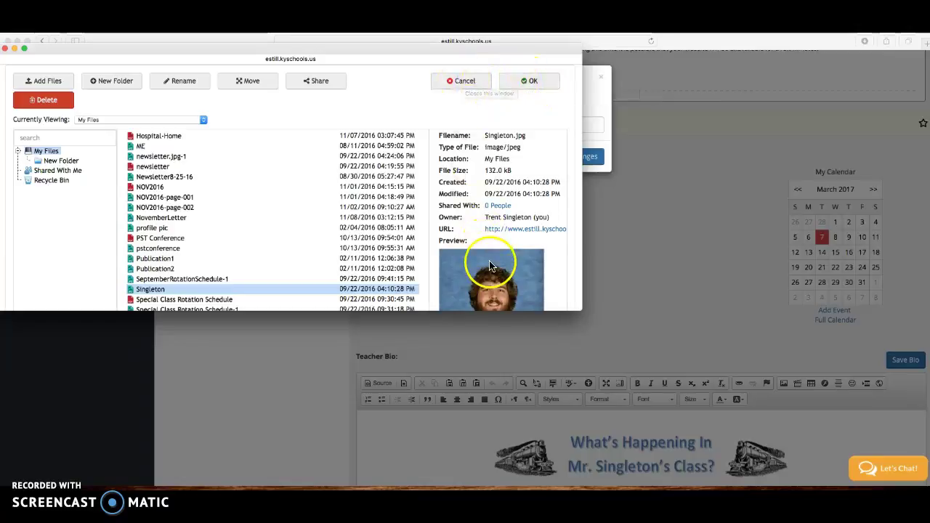
left_click(461, 81)
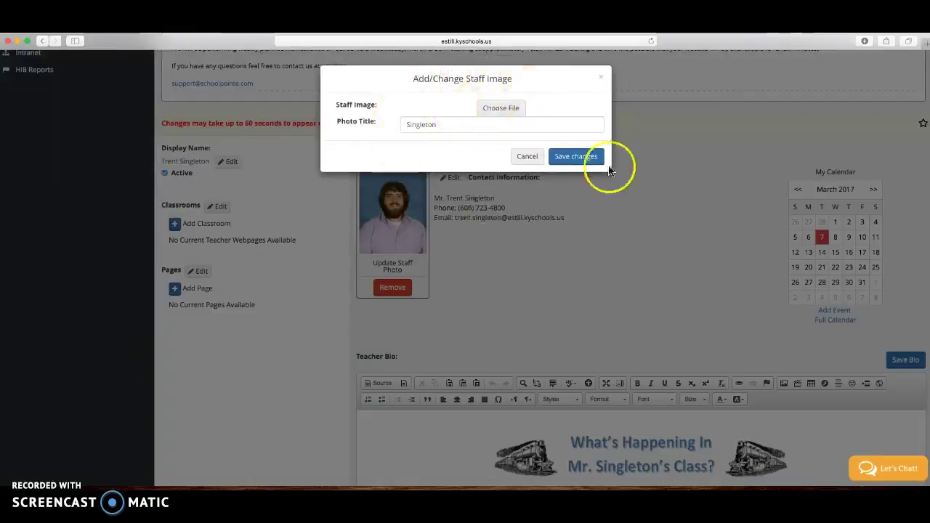
Step: Cancel the Add/Change Staff Image dialog and scroll back down the teacher page
left_click(527, 159)
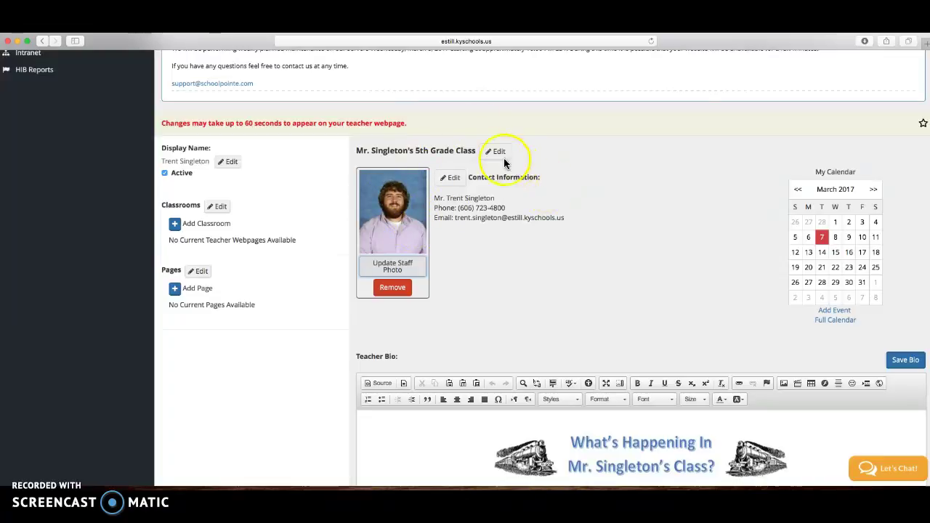
scroll(491, 157, "down", 1)
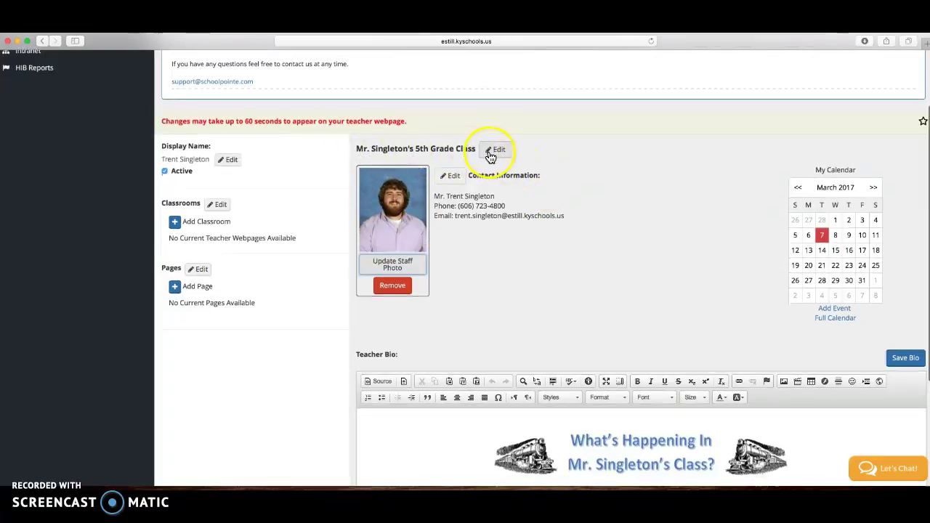
left_click(450, 176)
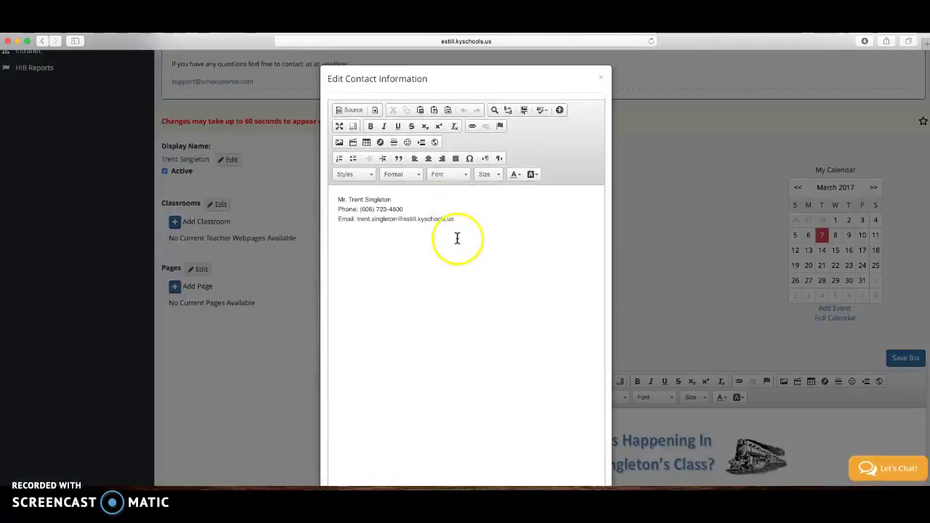
left_click(432, 229)
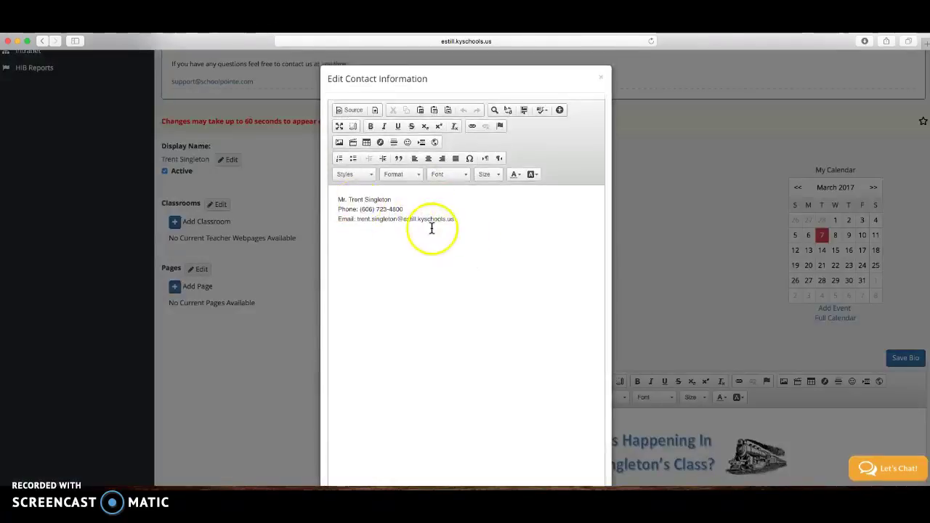
left_click(601, 78)
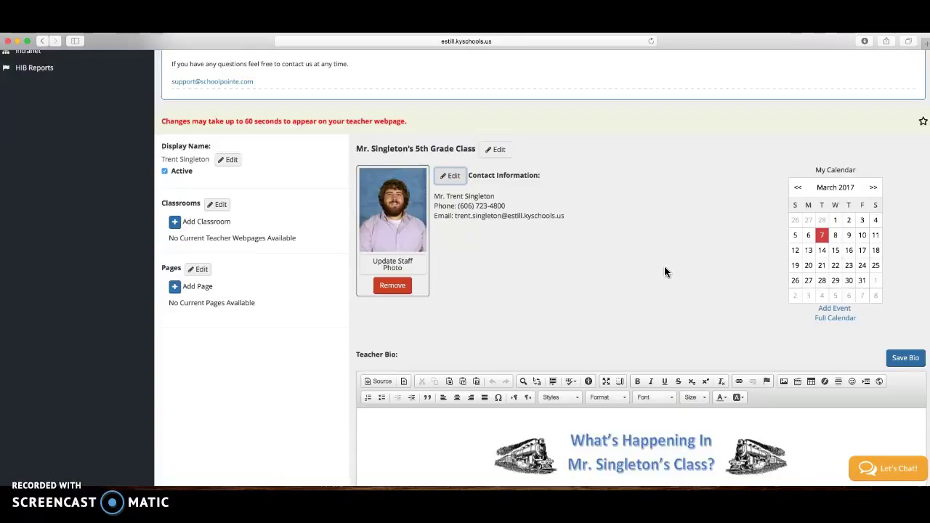
scroll(665, 266, "down", 5)
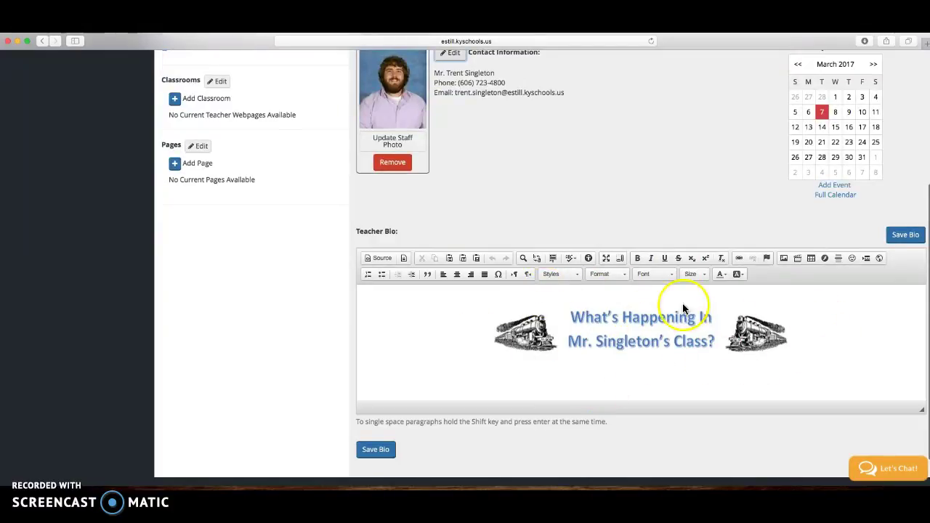
Step: Add a new centred line just after the What's Happening banner in the Teacher Bio
left_click(701, 331)
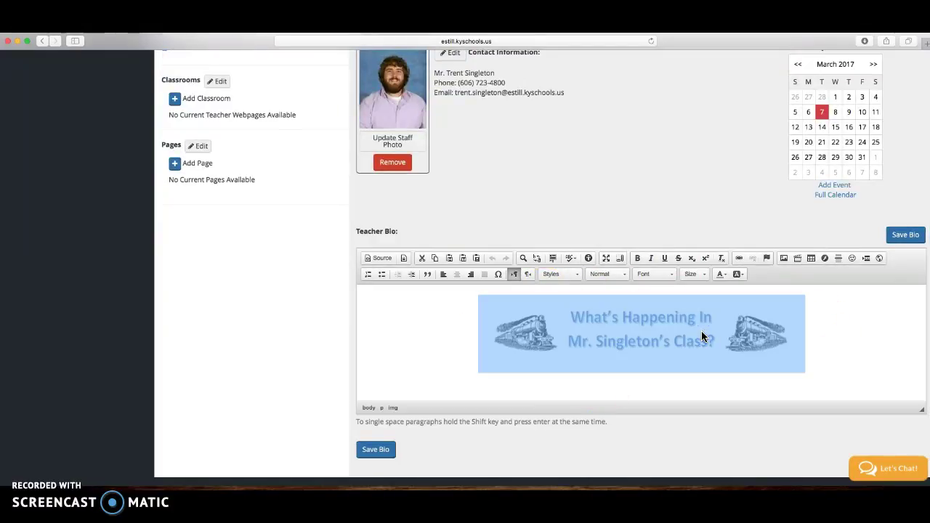
left_click(726, 354)
left_click_drag(721, 329, 620, 314)
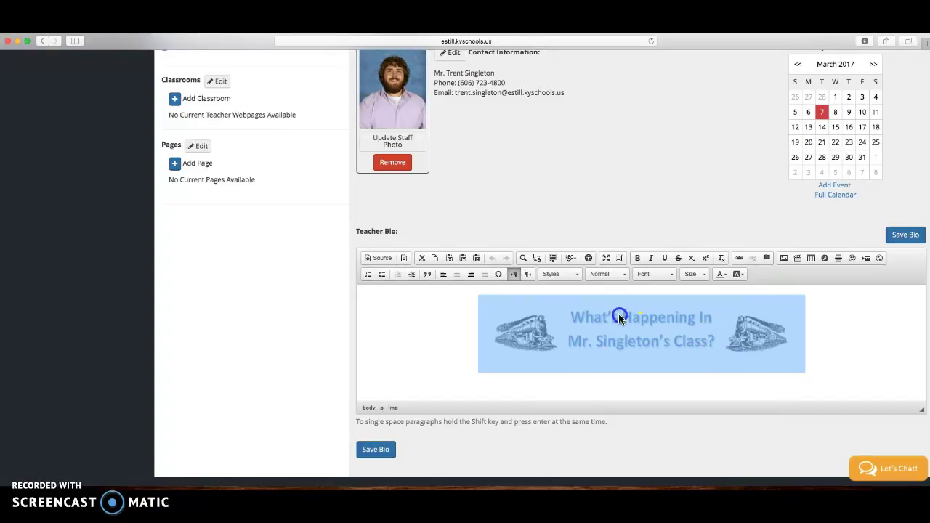
left_click(865, 332)
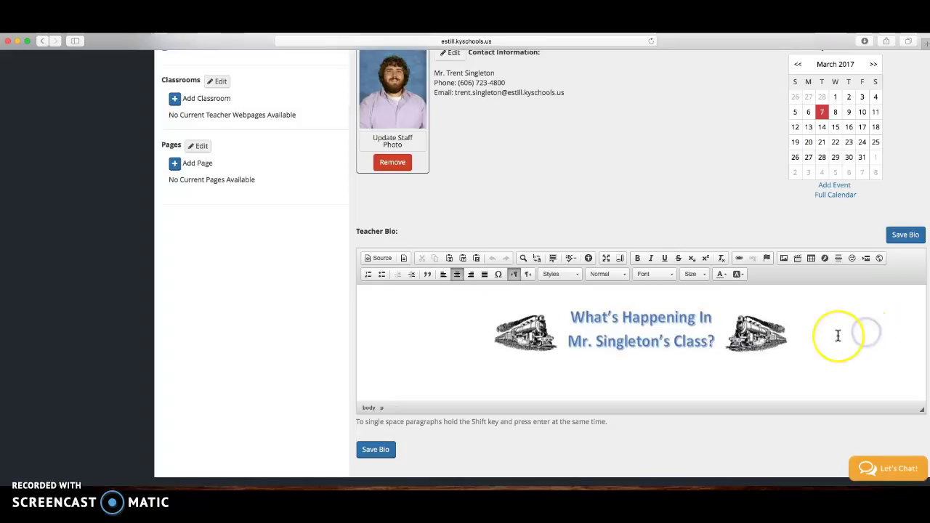
key("Return")
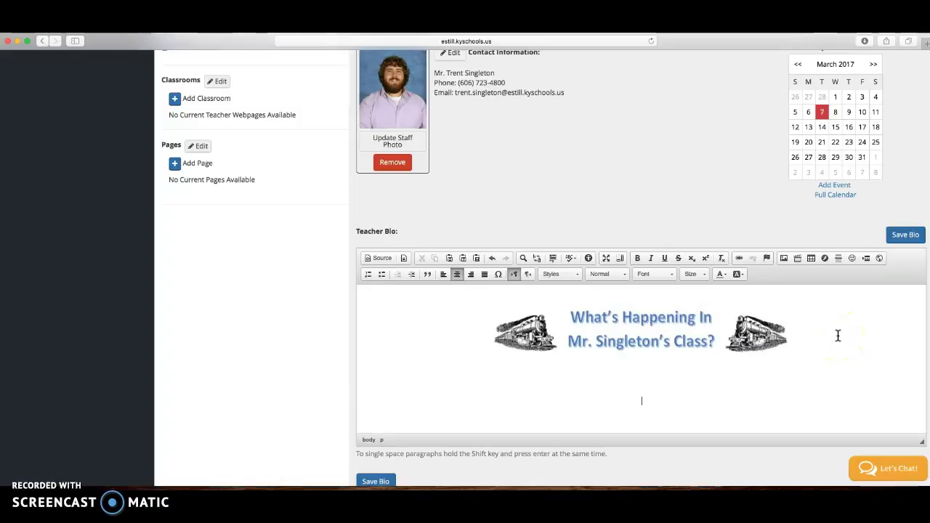
left_click(818, 372)
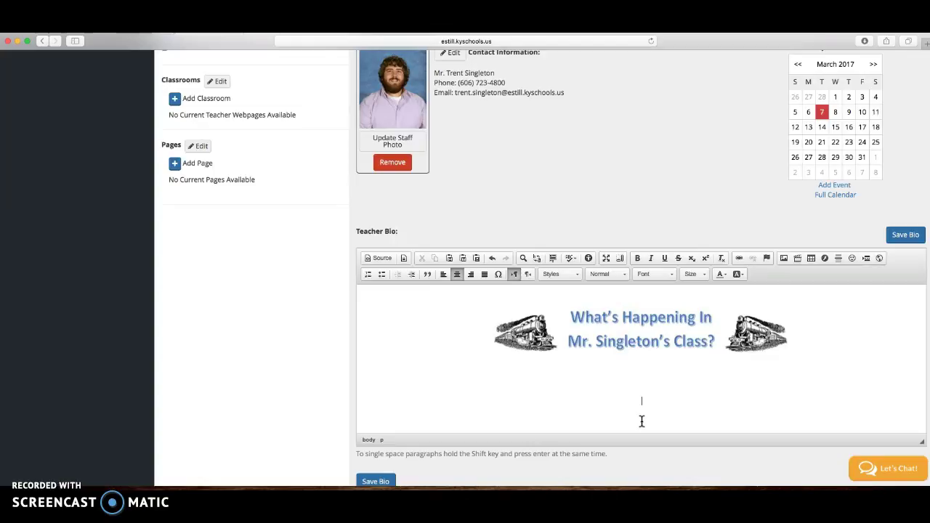
left_click(841, 384)
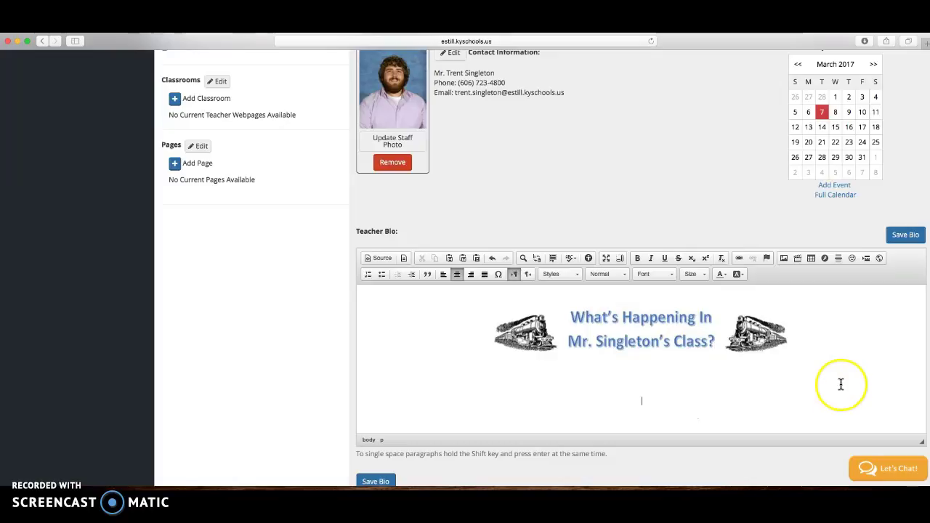
left_click(826, 382)
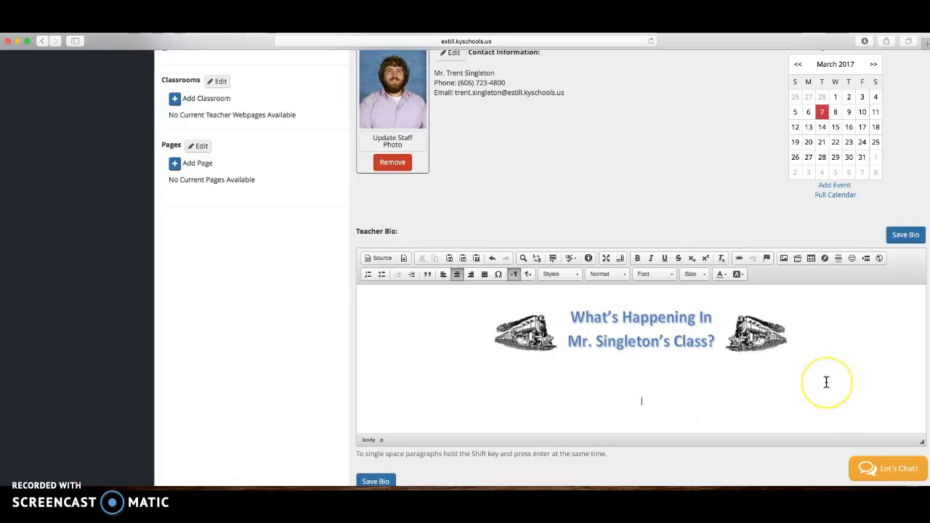
left_click(784, 259)
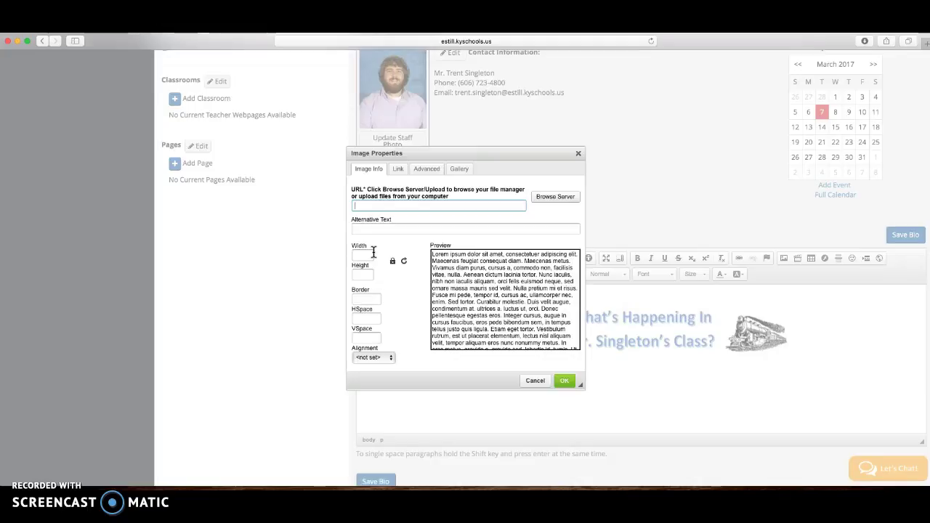
Step: Open Browse Server from Image Properties to show the My Files manager
left_click(550, 204)
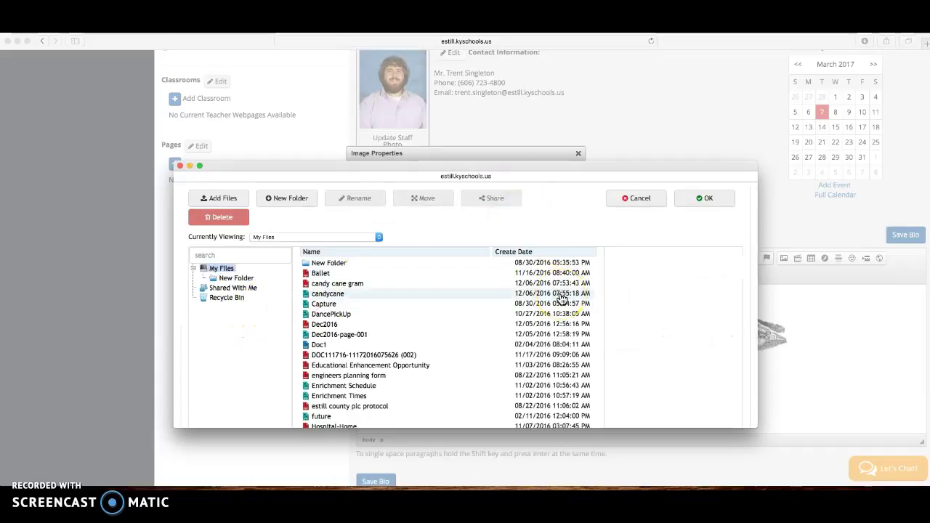
Step: Select the Newsletter8-25-16 file in the My Files list
scroll(490, 356, "down", 3)
scroll(493, 358, "up", 3)
left_click(227, 203)
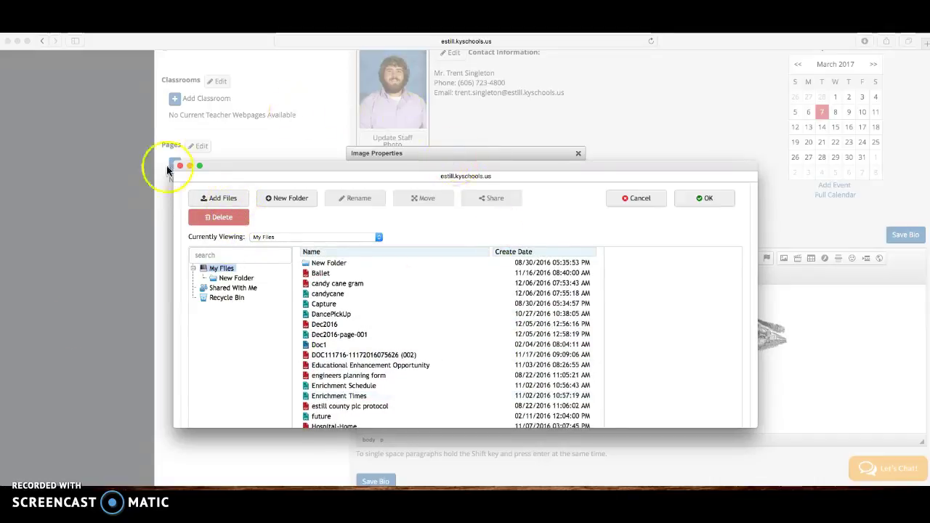
scroll(413, 348, "down", 10)
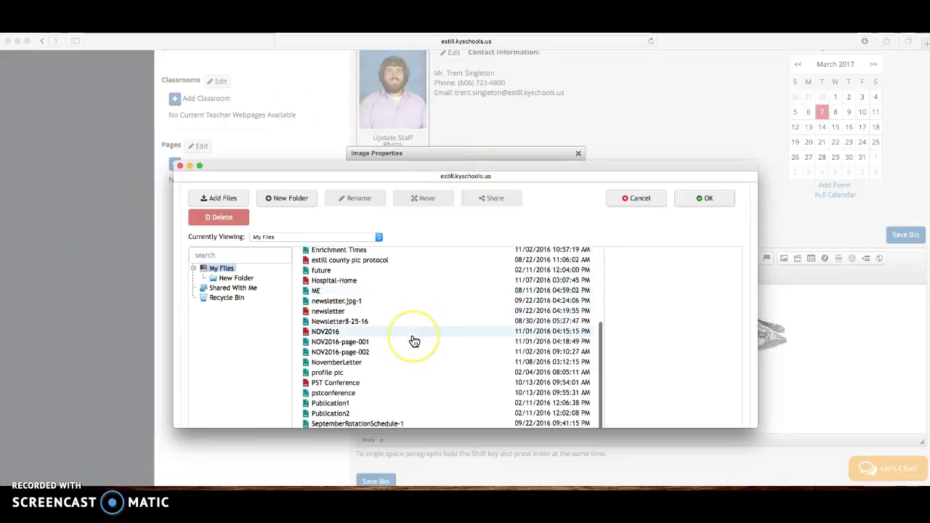
left_click_drag(427, 292, 389, 299)
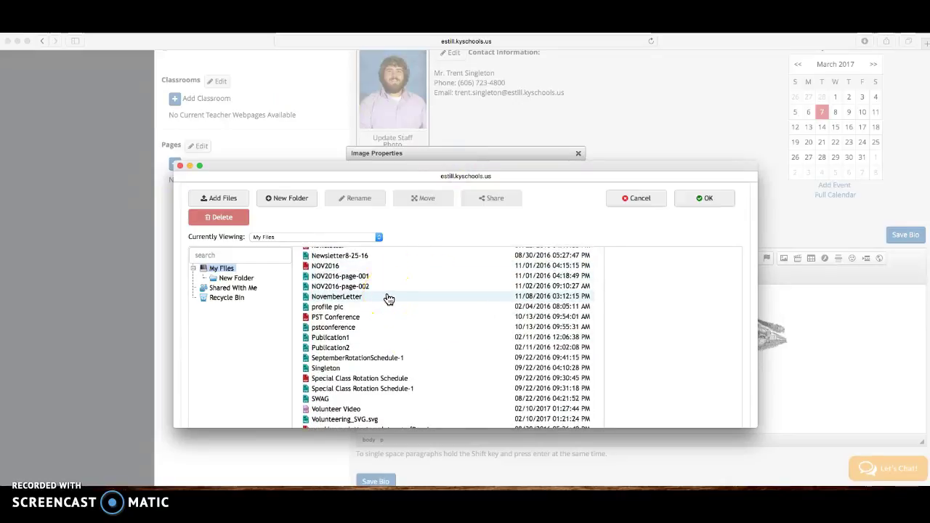
scroll(387, 298, "up", 2)
left_click(385, 273)
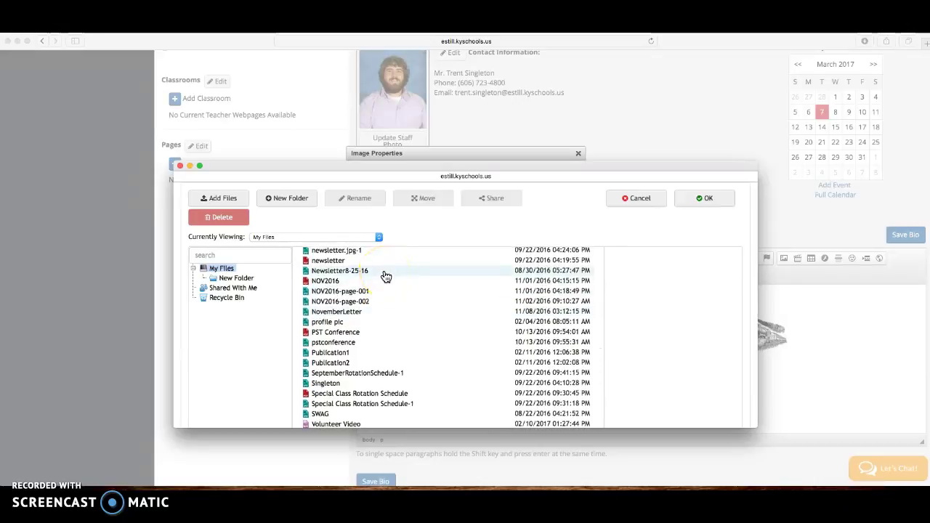
left_click(386, 274)
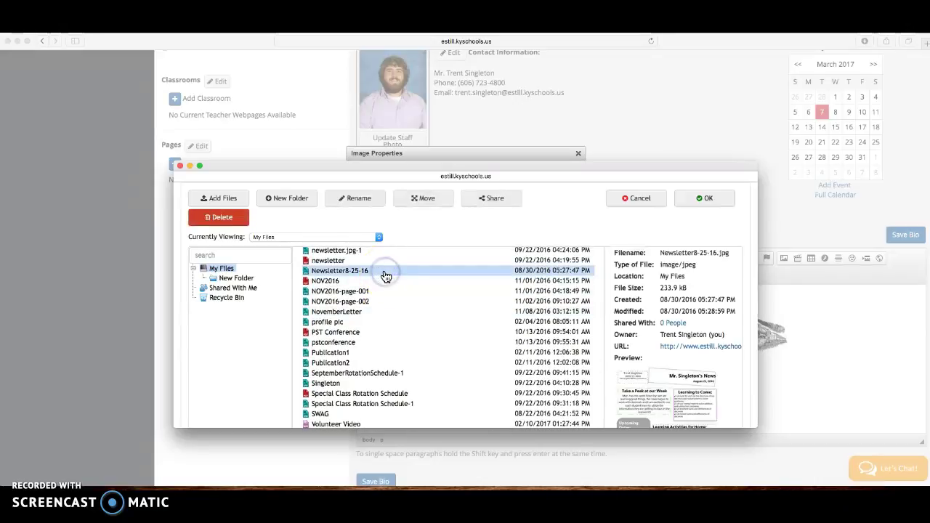
Step: Confirm Newsletter8-25-16 as the bio image and select its 720 width value
scroll(718, 390, "down", 3)
scroll(717, 384, "down", 3)
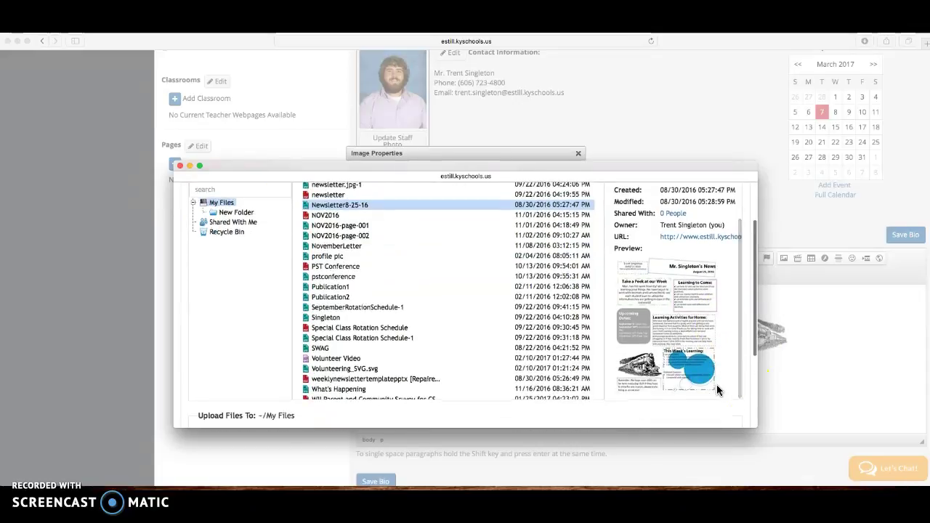
scroll(685, 295, "up", 5)
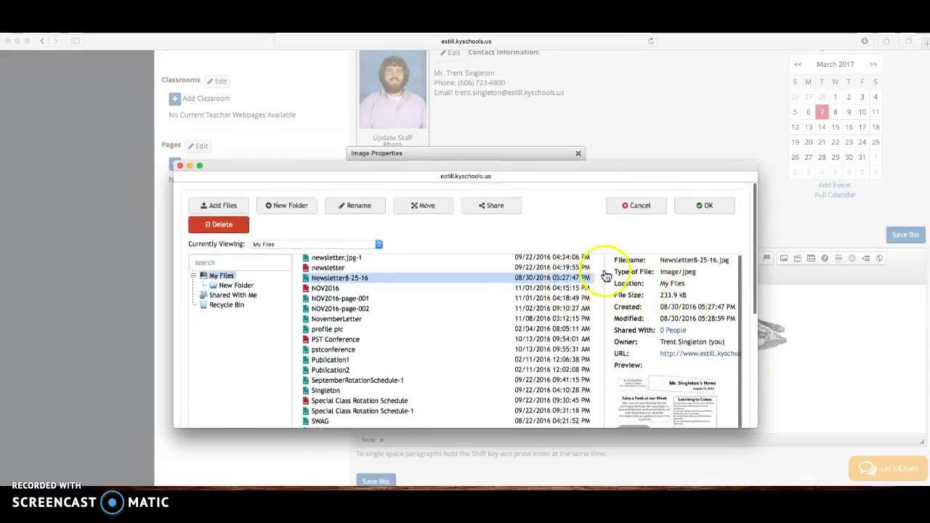
left_click(703, 204)
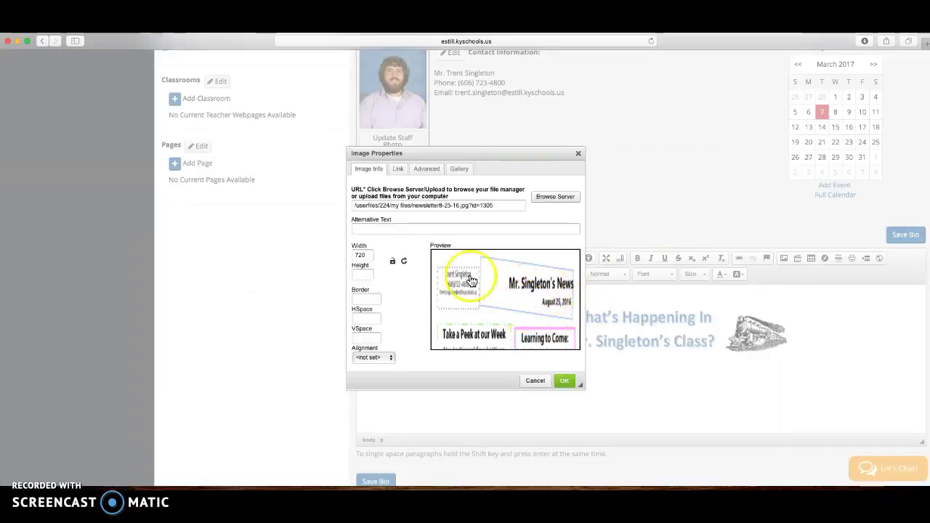
left_click_drag(369, 255, 335, 254)
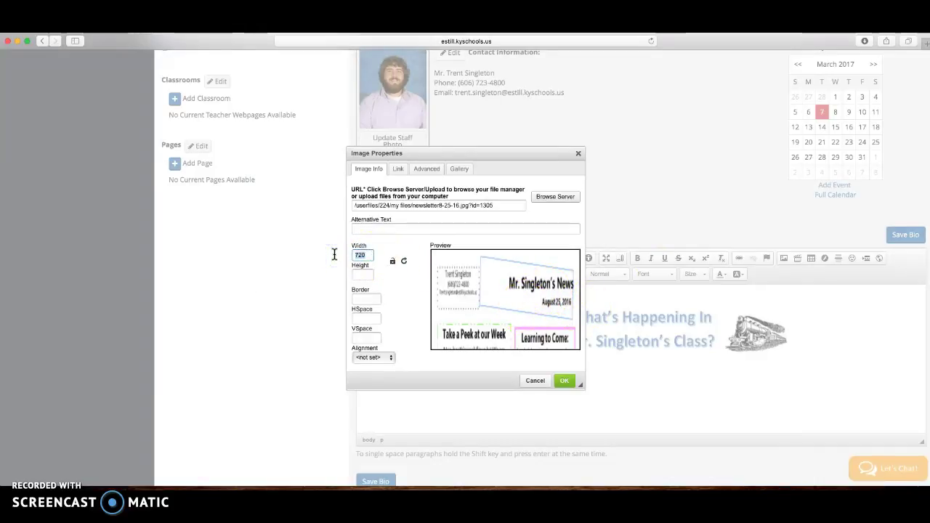
Step: Set the image width to 800 with locked proportions, giving height 1067
type("600")
mouse_move(349, 265)
left_mouse_down()
mouse_move(365, 258)
mouse_move(352, 256)
left_mouse_up()
type("750")
left_click(394, 261)
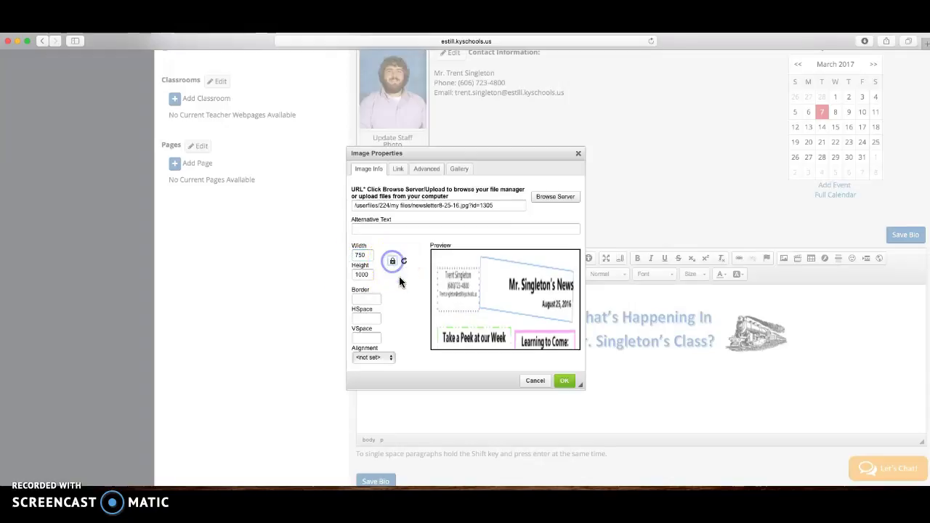
left_click_drag(368, 256, 312, 255)
type("800")
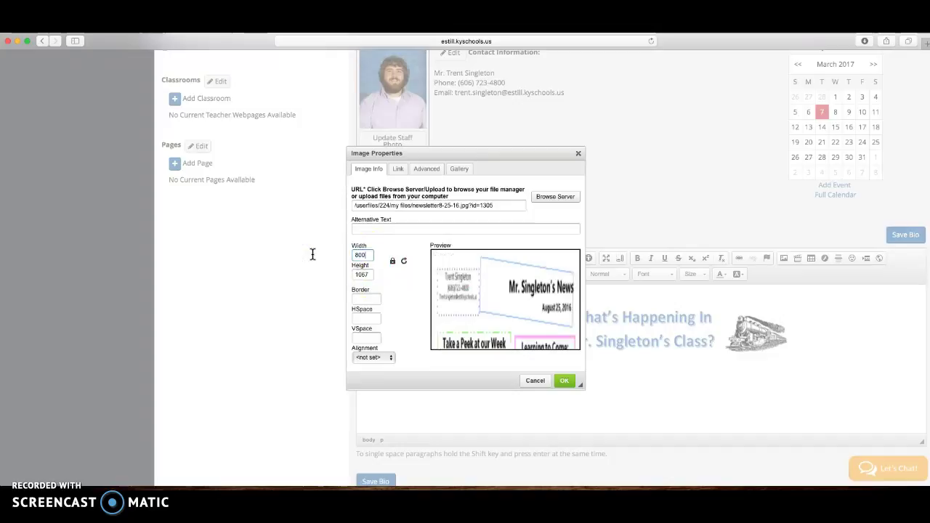
left_click(369, 269)
left_click(374, 269)
left_click(367, 275)
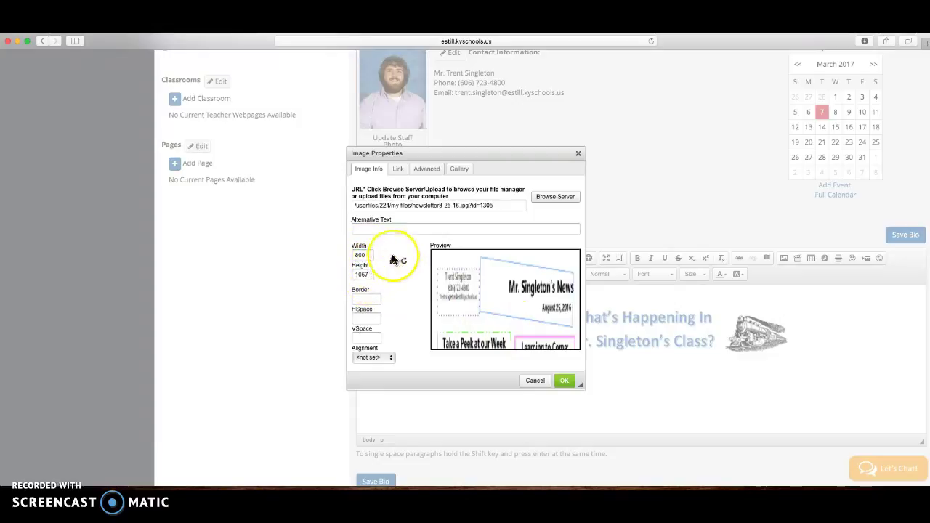
Step: Add alternative text 'Nov. Newsletter' and insert the image into the bio
left_click(567, 383)
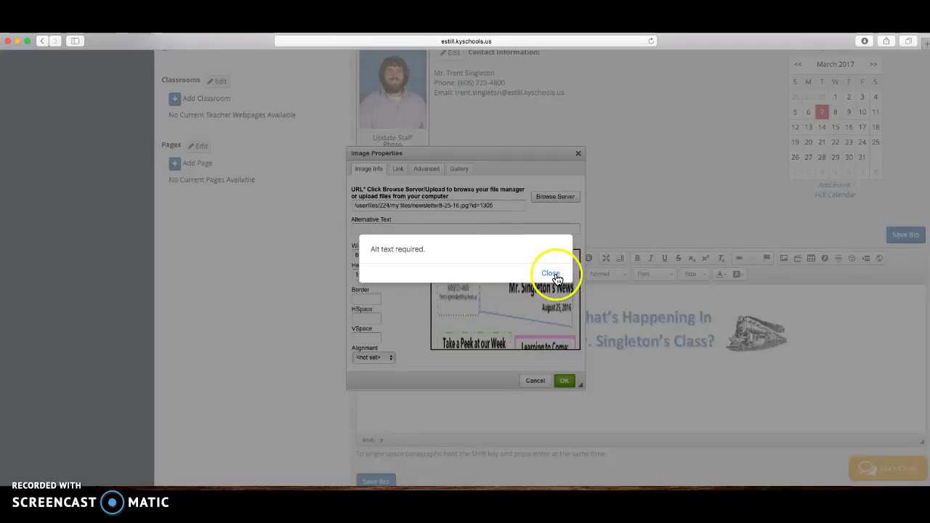
left_click(554, 273)
left_click(437, 230)
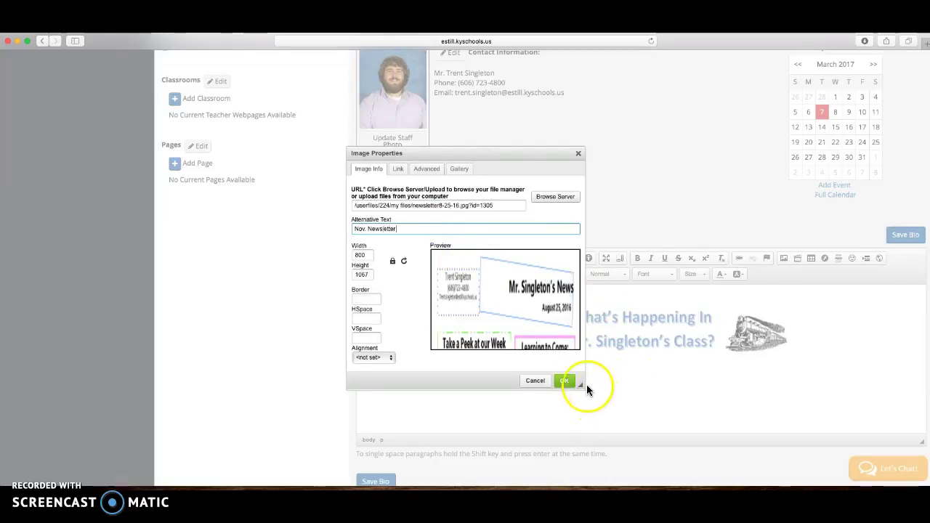
left_click(565, 382)
Step: Save the Teacher Bio with the newsletter image below the banner using Save Bio
scroll(714, 363, "down", 5)
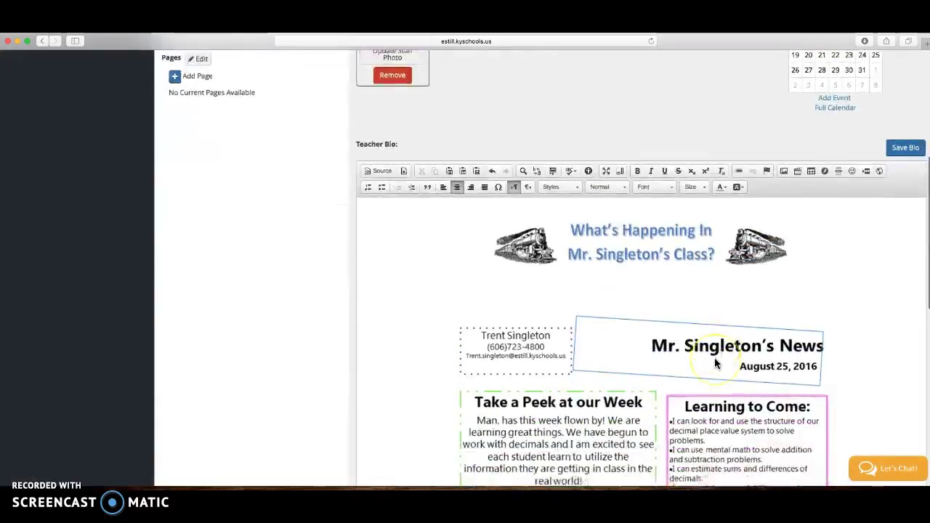
scroll(715, 361, "down", 5)
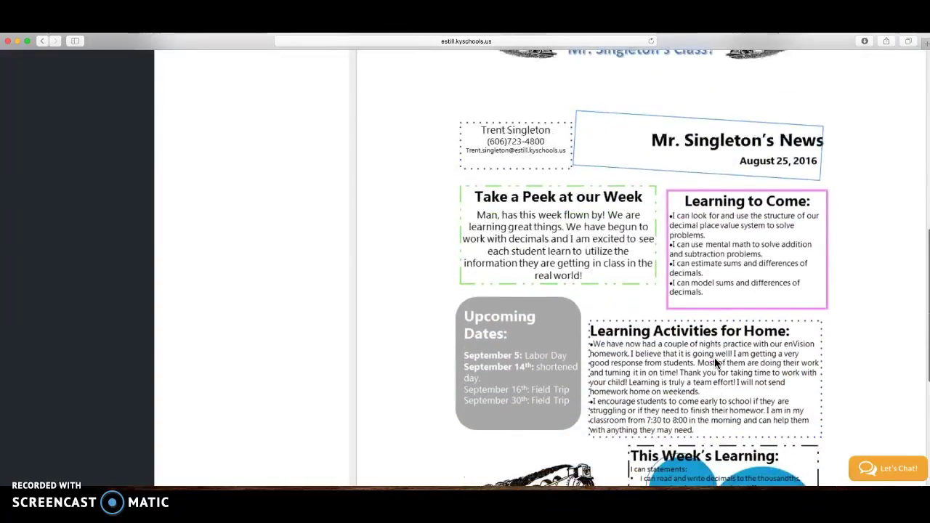
scroll(714, 358, "down", 1)
scroll(714, 358, "up", 10)
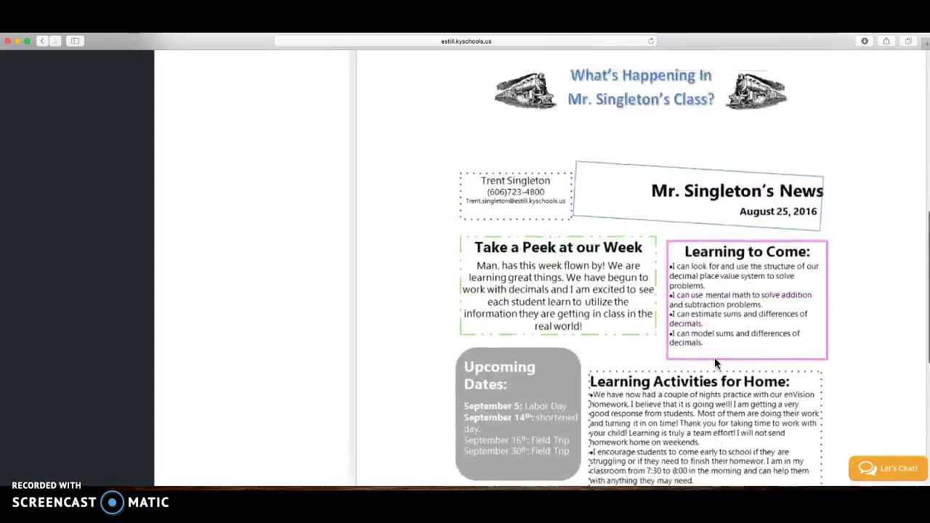
scroll(703, 323, "up", 1)
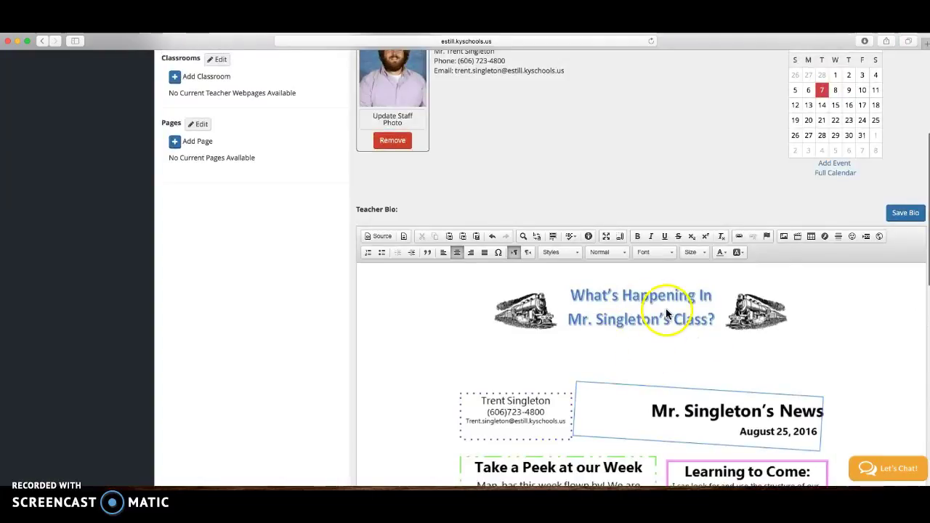
scroll(753, 224, "down", 12)
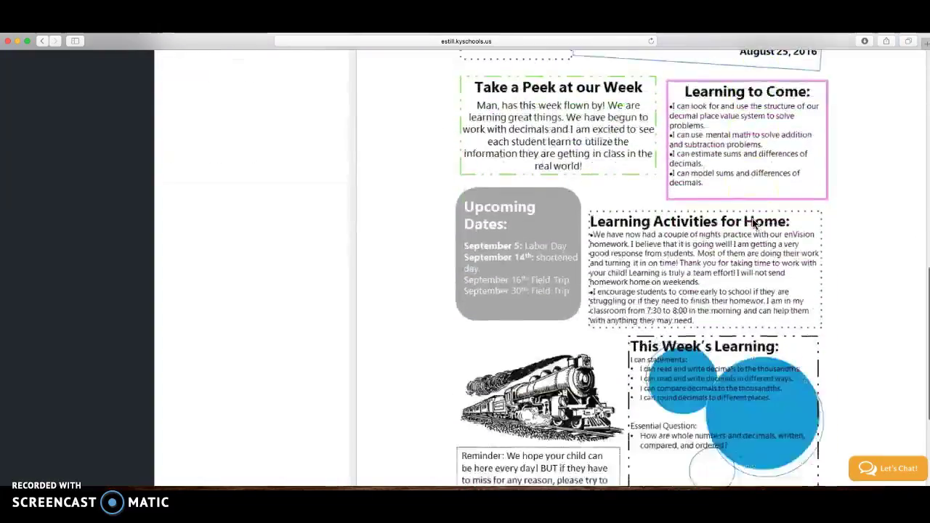
left_click(376, 410)
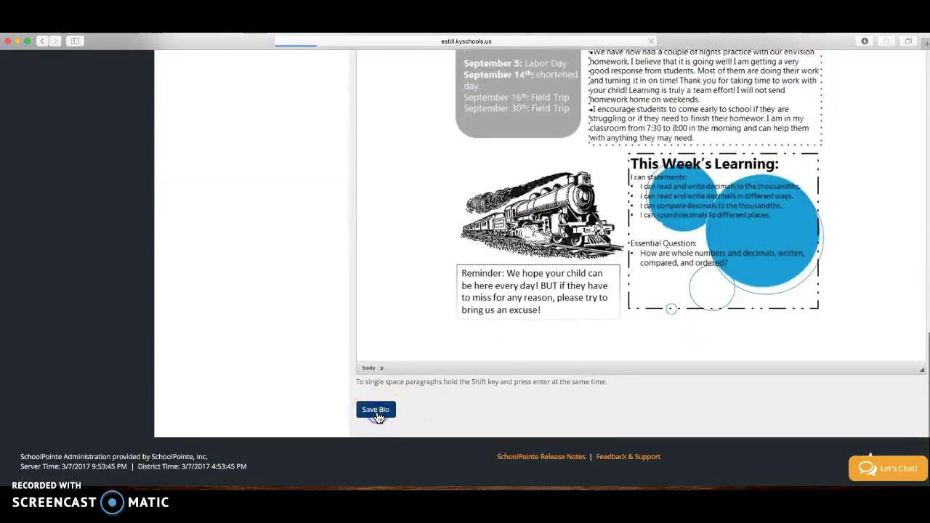
scroll(436, 411, "down", 15)
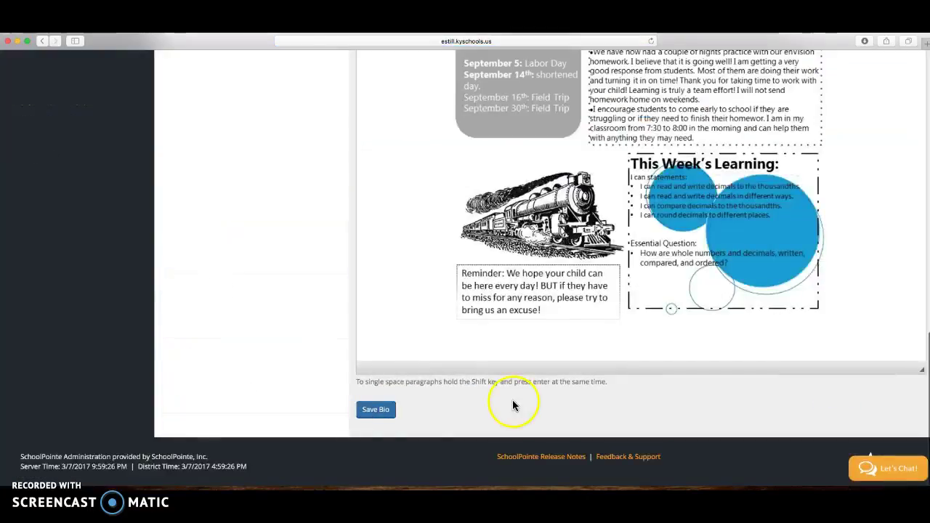
scroll(609, 390, "up", 3)
scroll(604, 384, "up", 15)
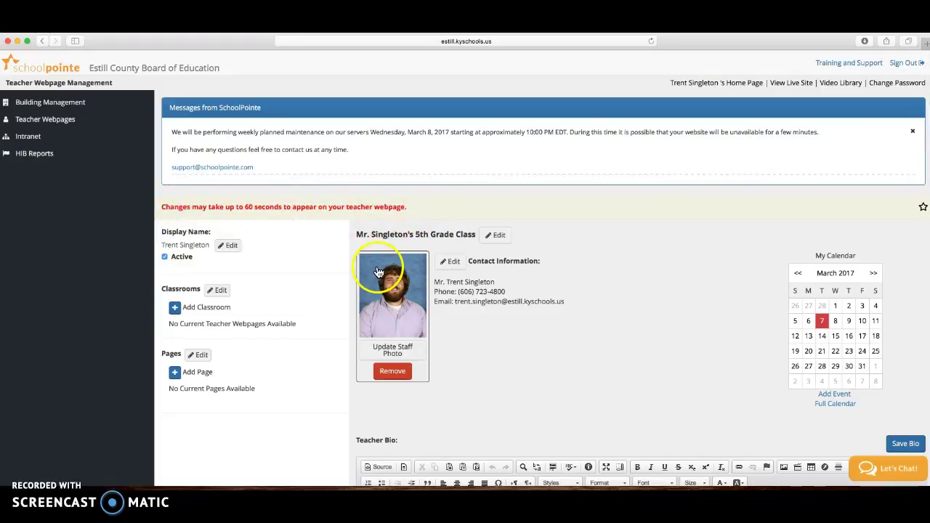
Step: In a new Safari tab, go to the estill.kyschools.us district home page
left_click(925, 45)
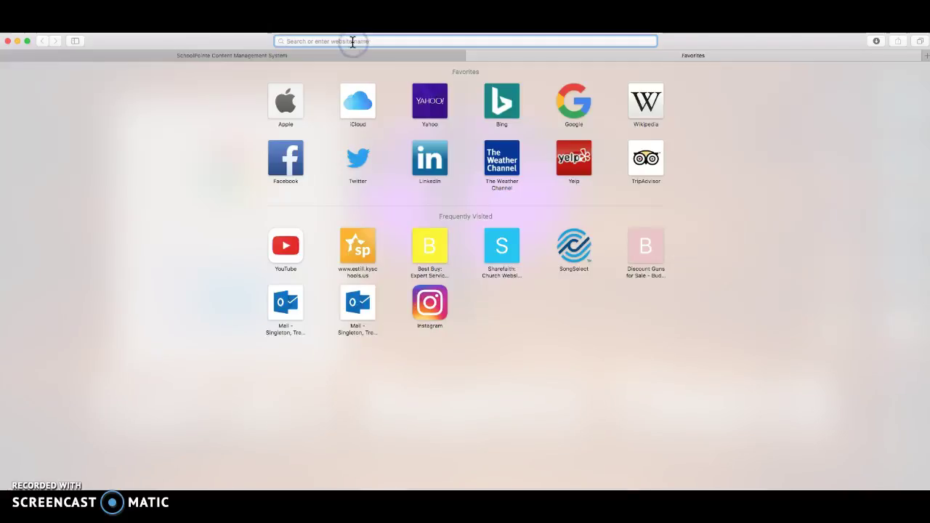
type("estill.kyschools.us")
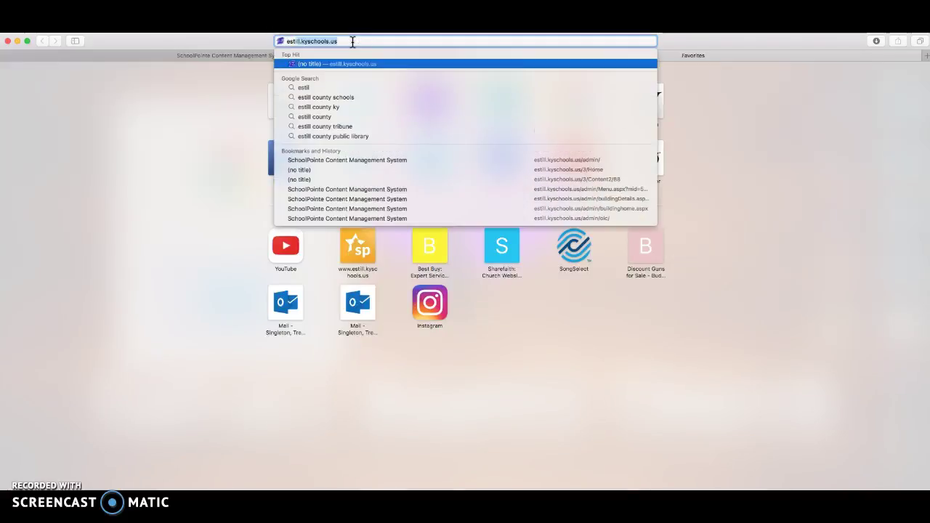
key("Return")
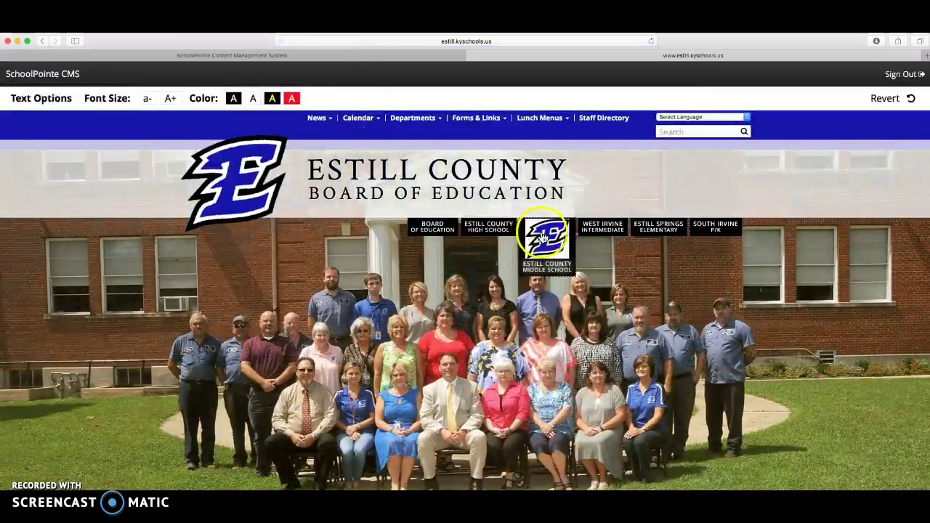
Step: Go to the West Irvine Intermediate school site from the district home page
left_click(596, 232)
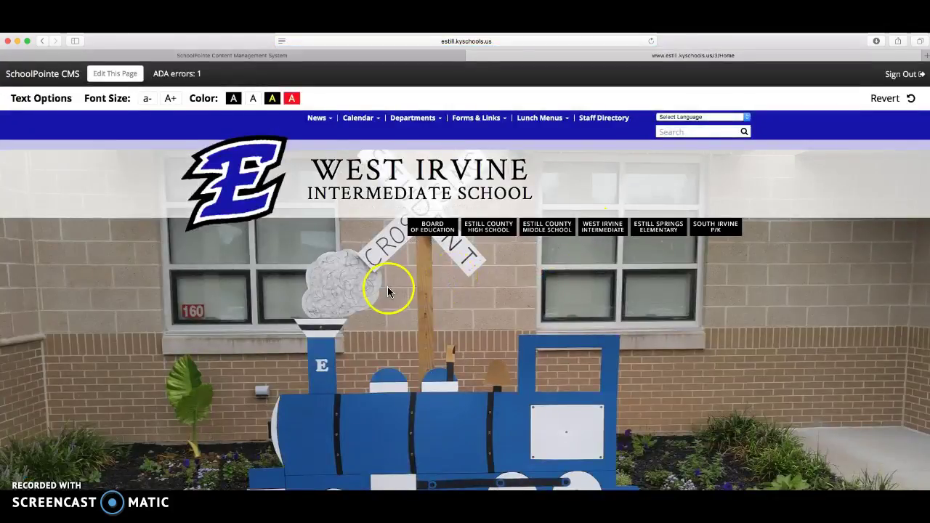
scroll(387, 287, "down", 10)
scroll(387, 292, "down", 3)
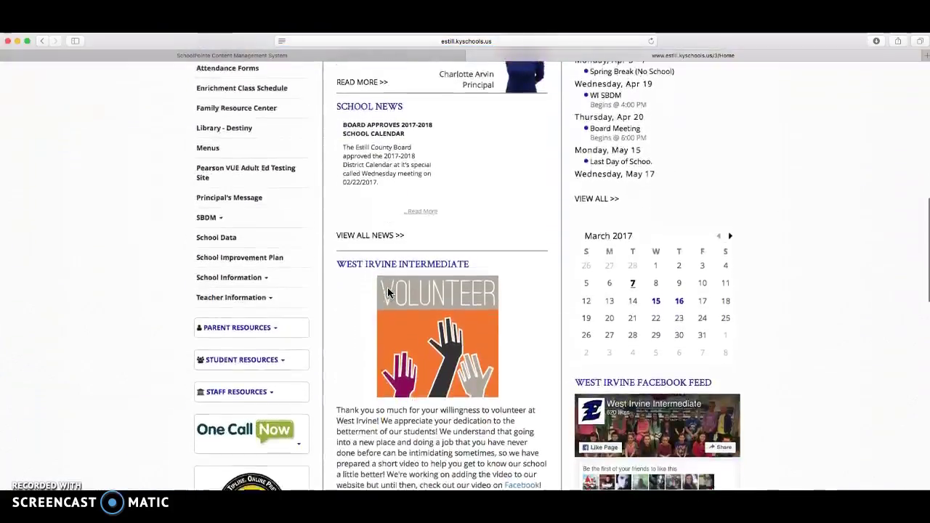
left_click(302, 238)
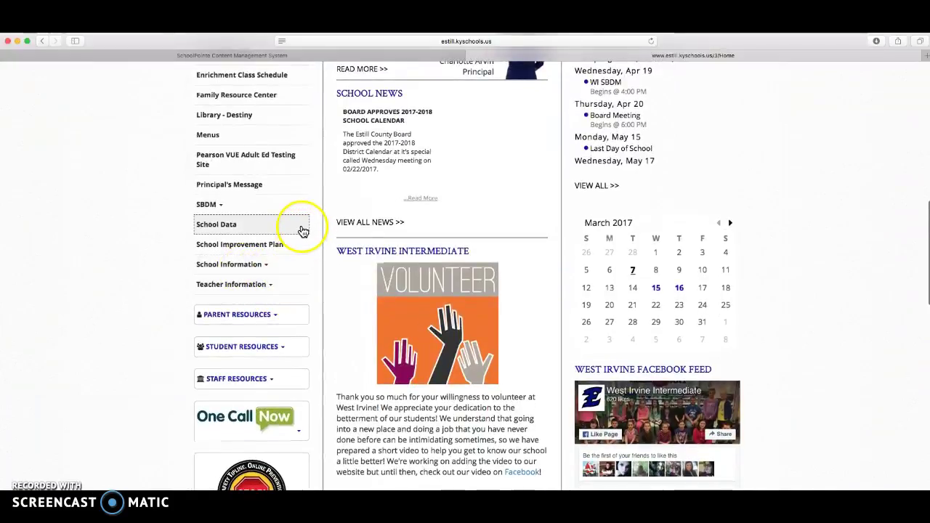
left_click(300, 283)
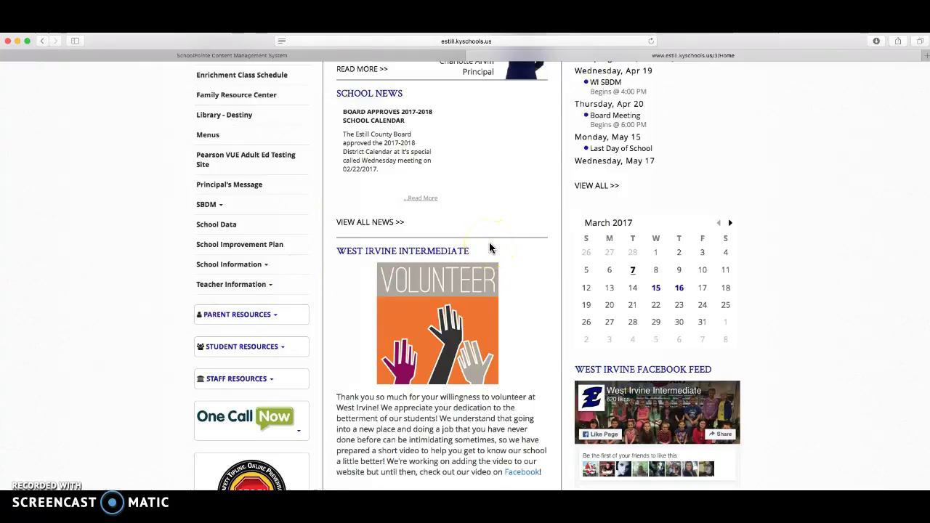
Step: Open School Information > School Staff from the left Quick Links
scroll(489, 249, "down", 8)
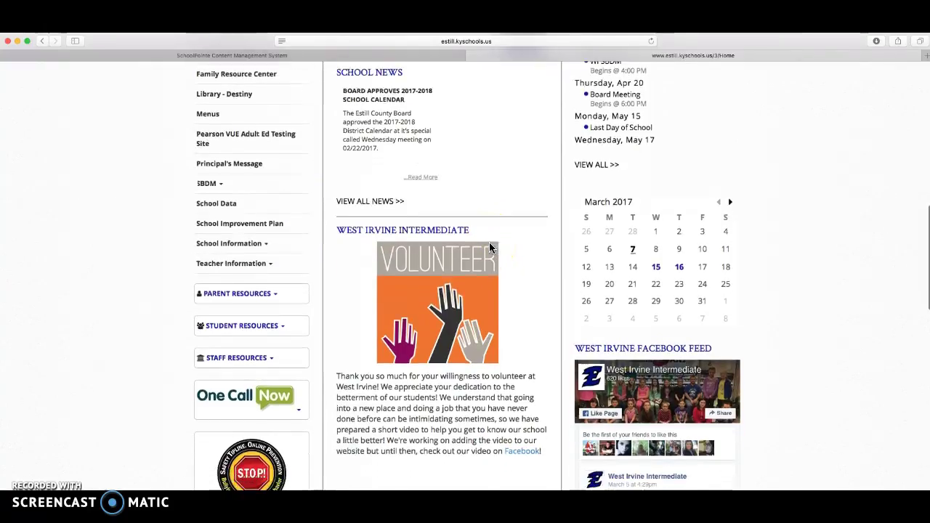
scroll(489, 249, "down", 2)
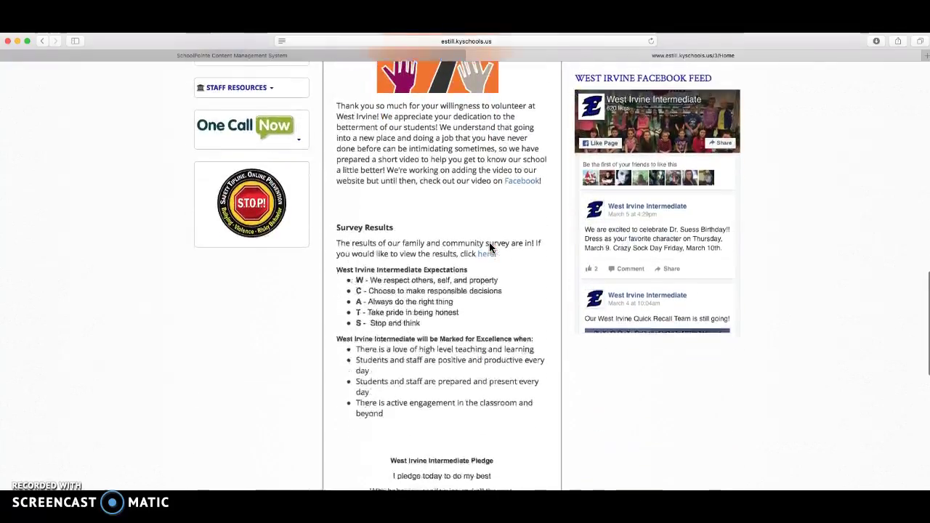
scroll(489, 249, "up", 10)
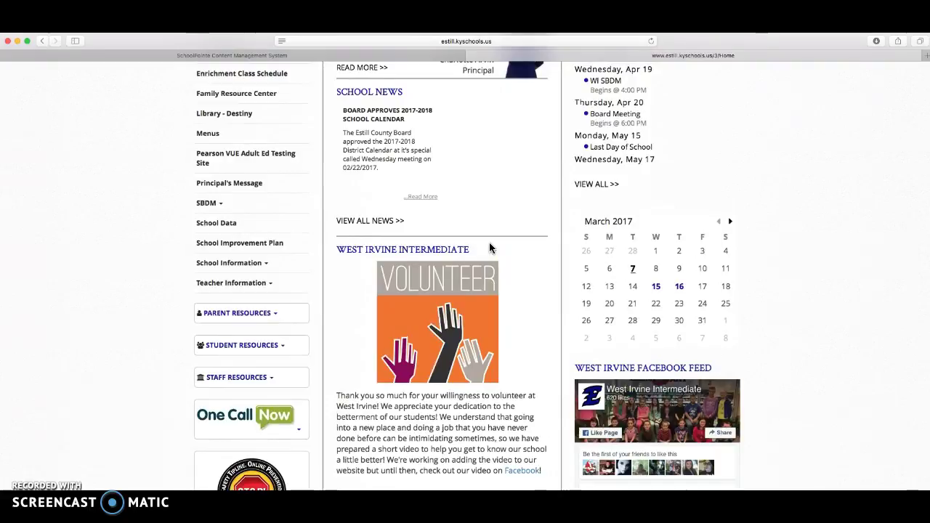
left_click(266, 263)
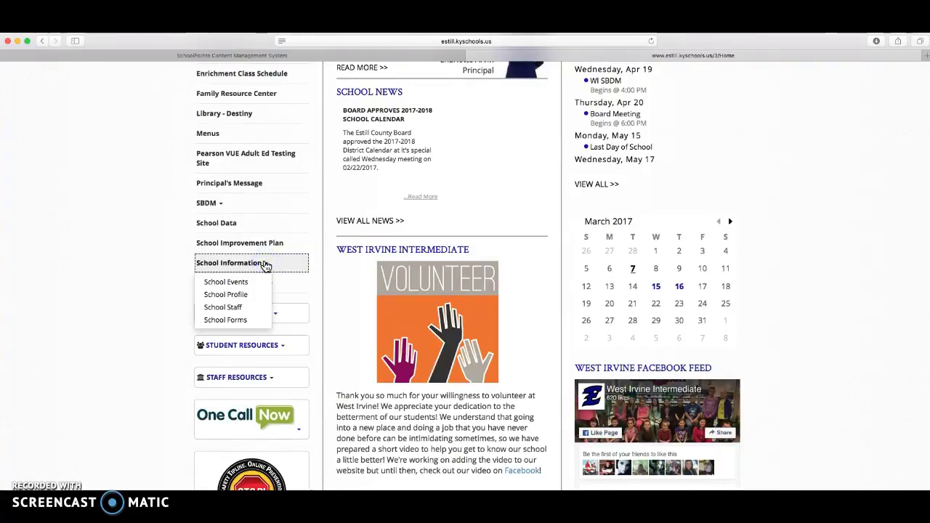
left_click(223, 307)
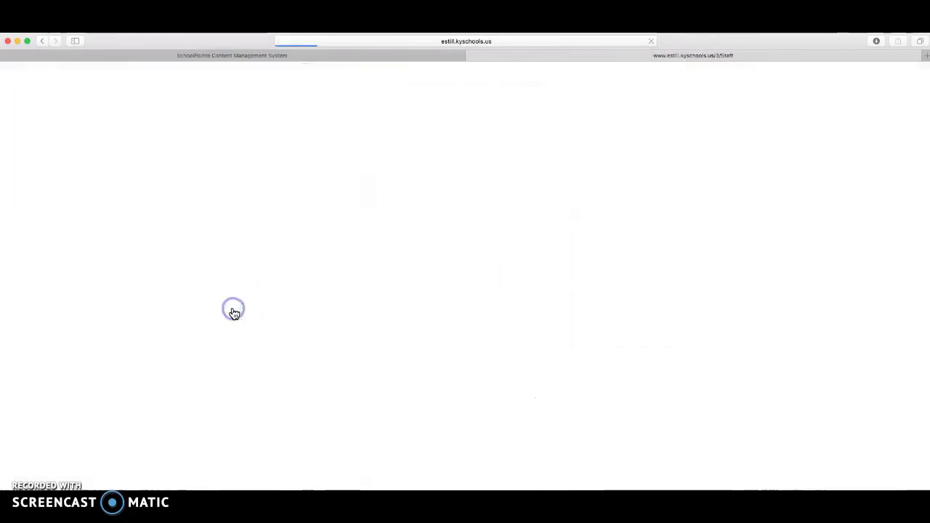
Step: Search the staff directory by the teacher's last name
left_click(452, 283)
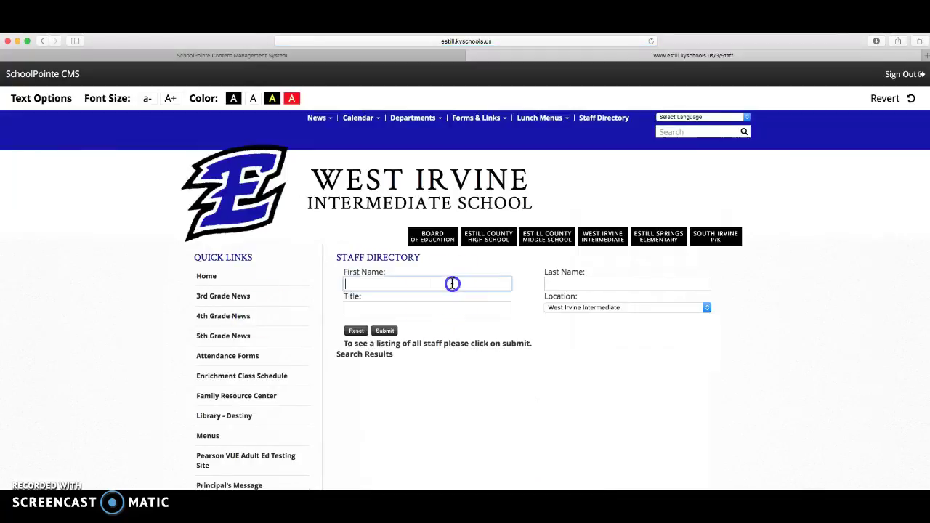
left_click(636, 282)
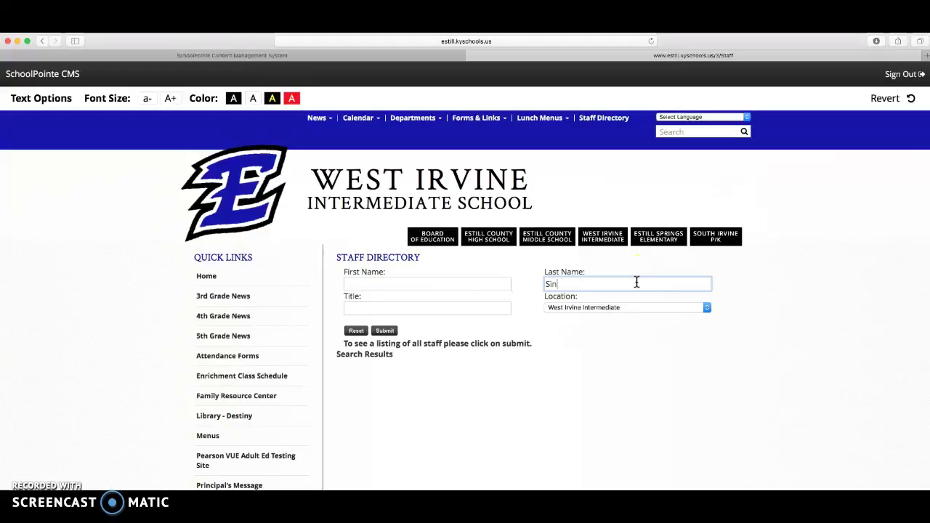
key("Return")
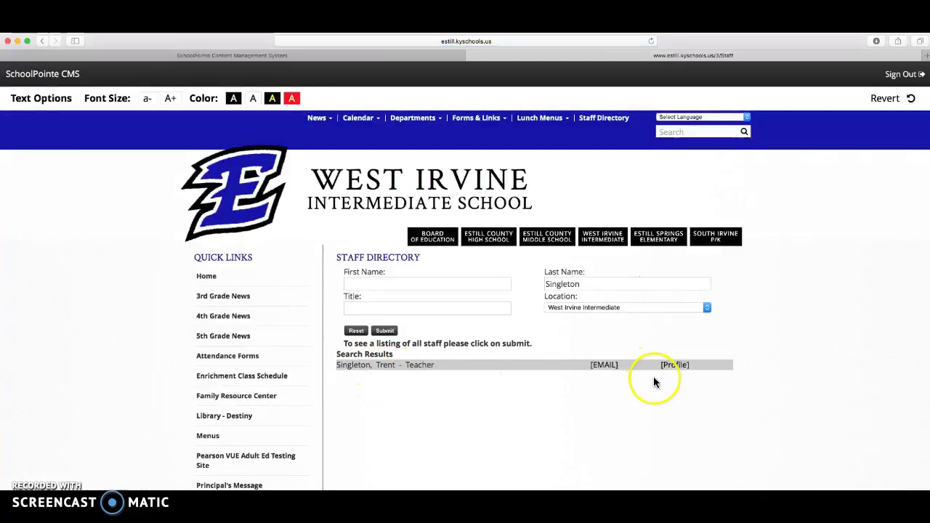
Step: From the teacher's staff profile, open their Website Link class page
left_click(674, 367)
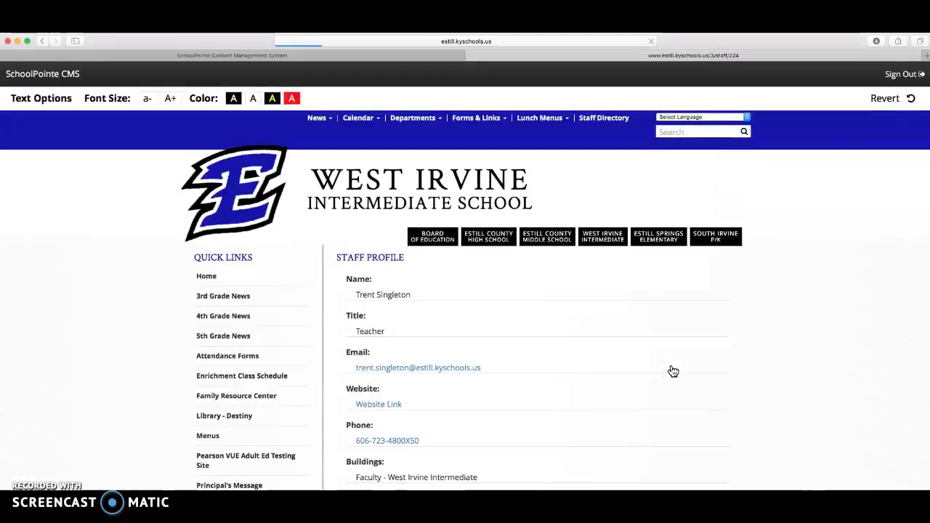
scroll(649, 357, "down", 1)
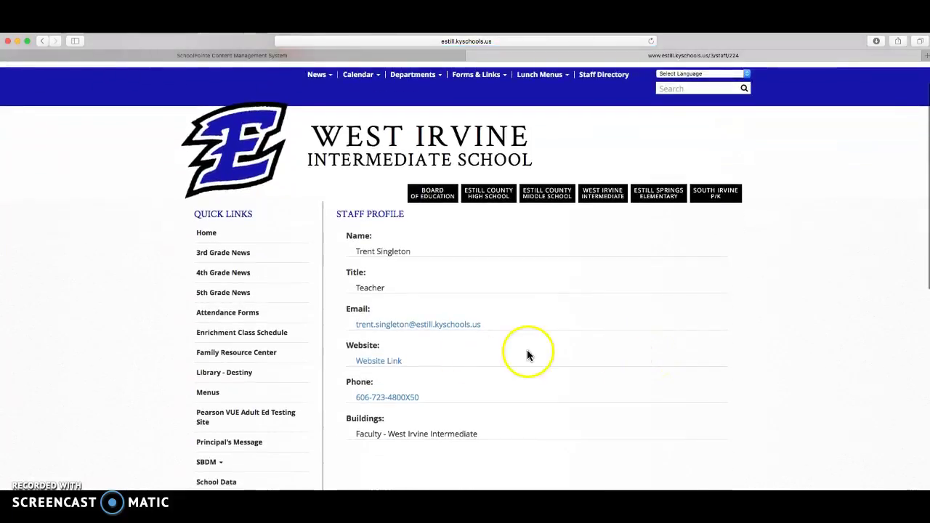
left_click(387, 365)
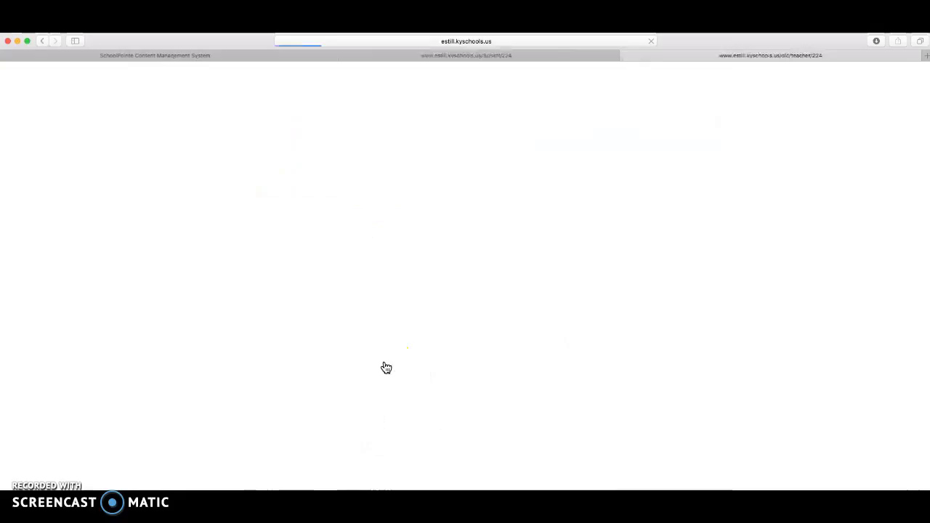
left_click(535, 354)
scroll(535, 354, "down", 2)
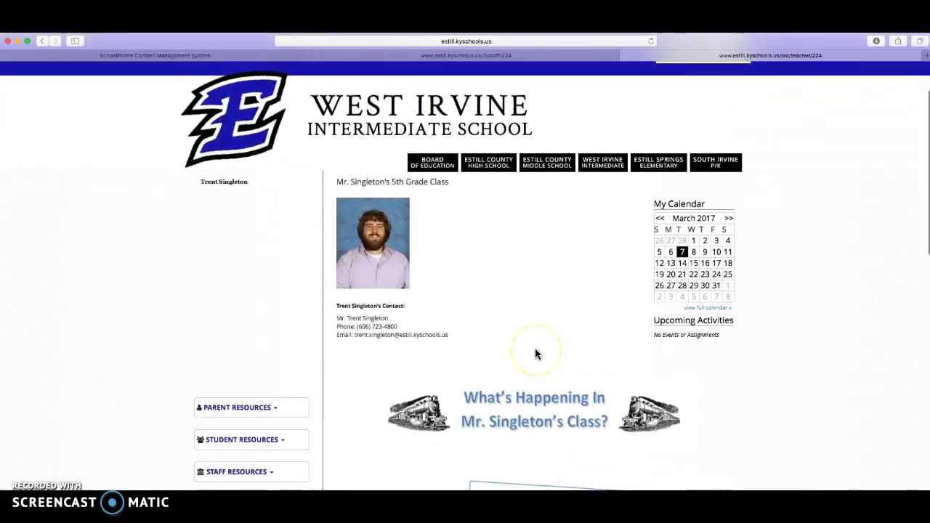
scroll(536, 354, "down", 2)
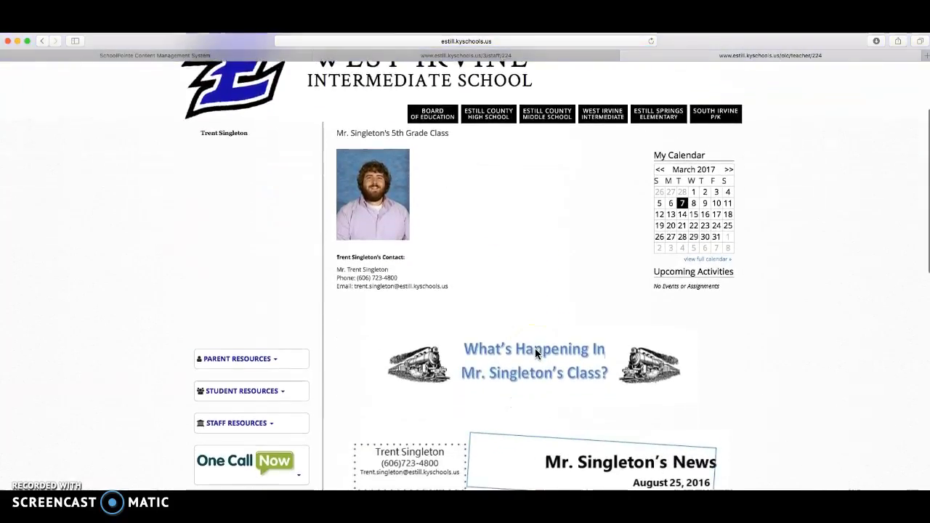
scroll(535, 348, "up", 2)
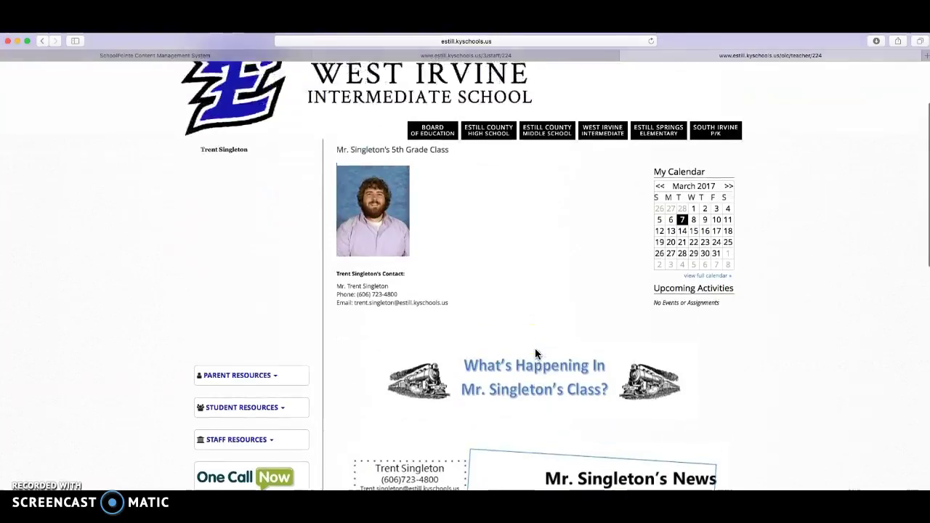
left_click(398, 213)
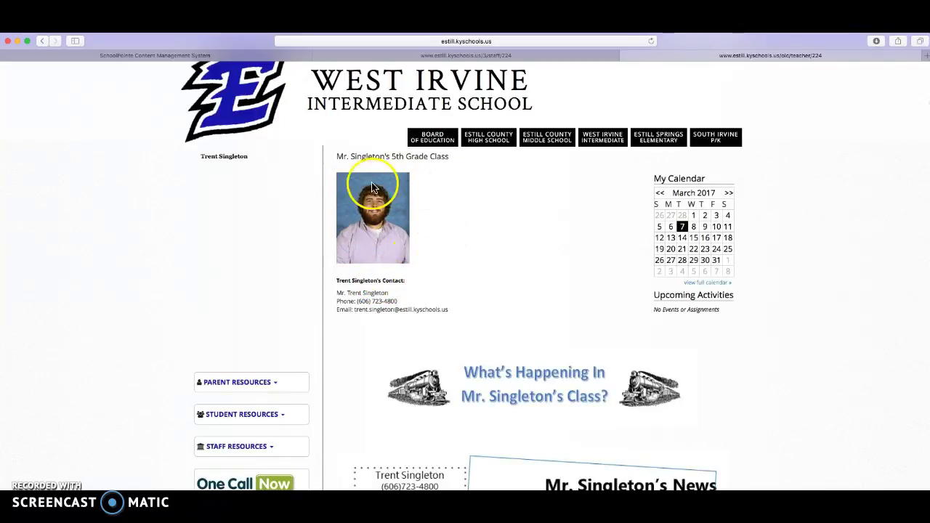
scroll(531, 276, "down", 3)
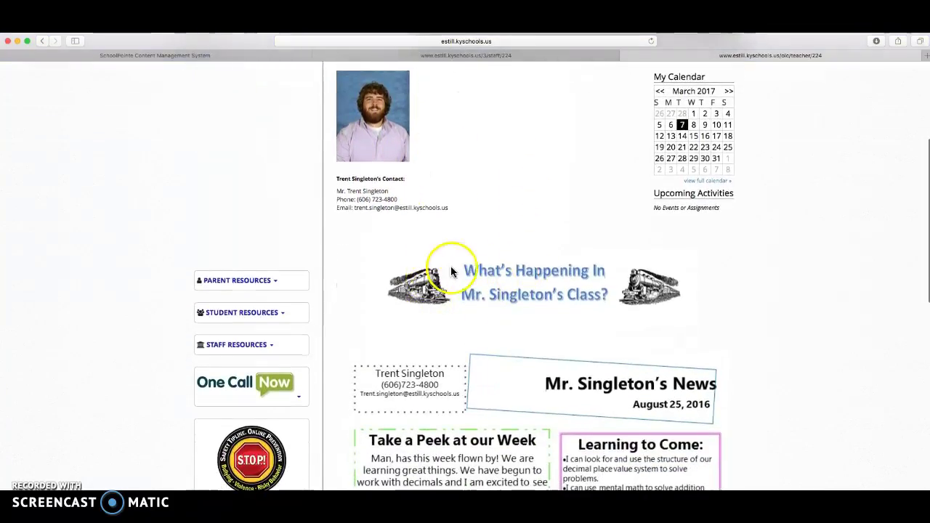
scroll(539, 273, "down", 5)
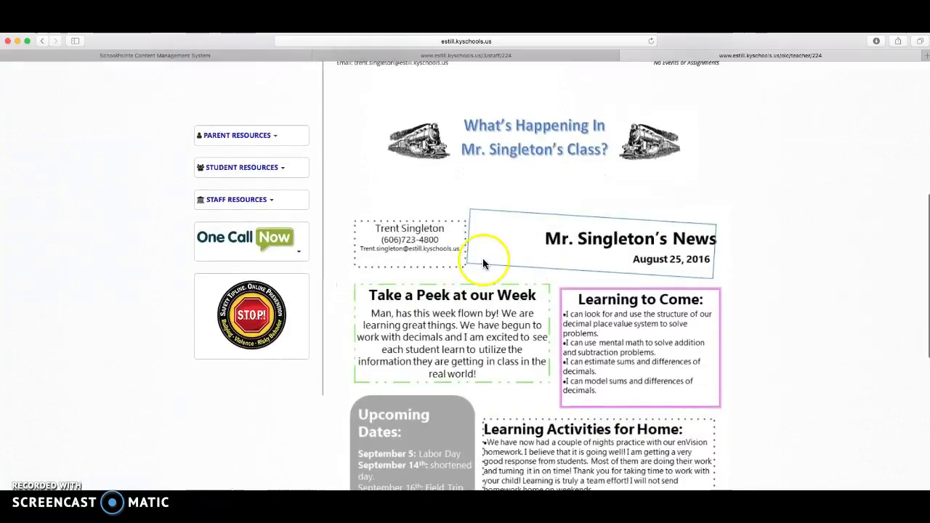
scroll(416, 240, "down", 10)
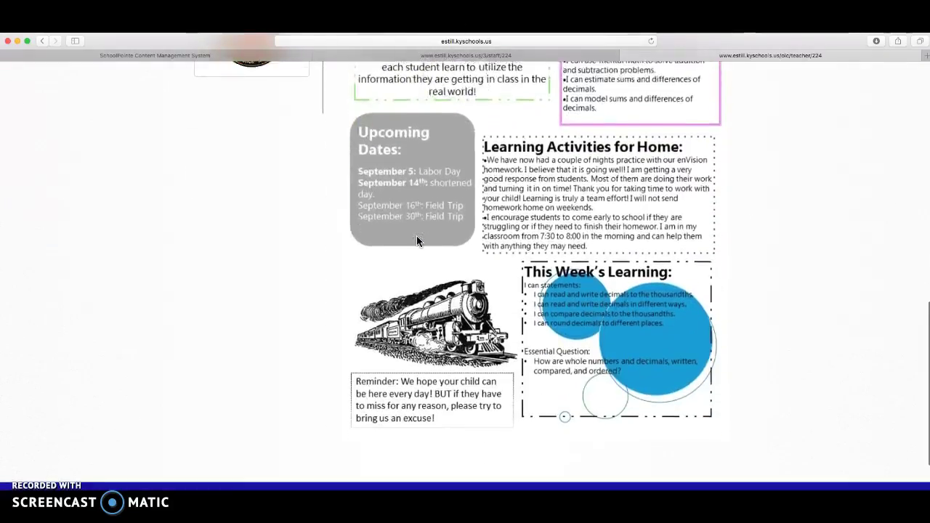
scroll(417, 239, "up", 3)
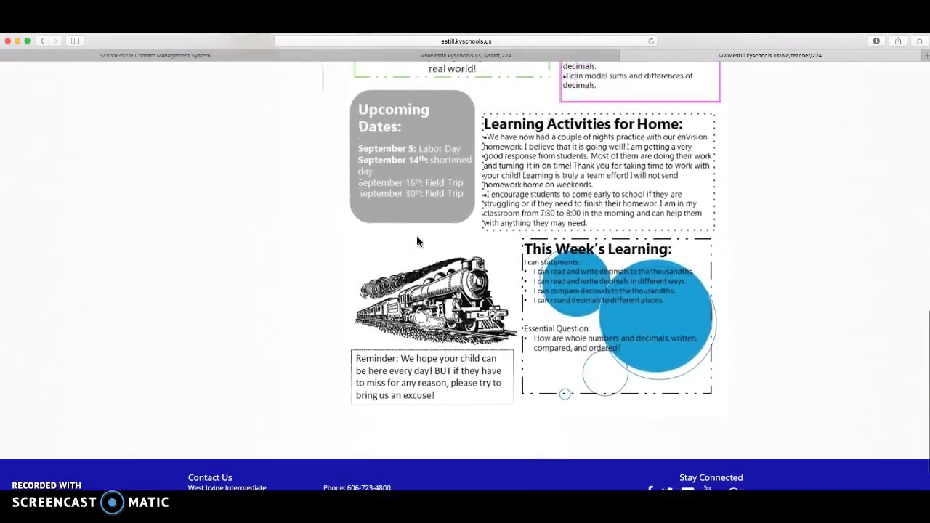
scroll(416, 240, "up", 6)
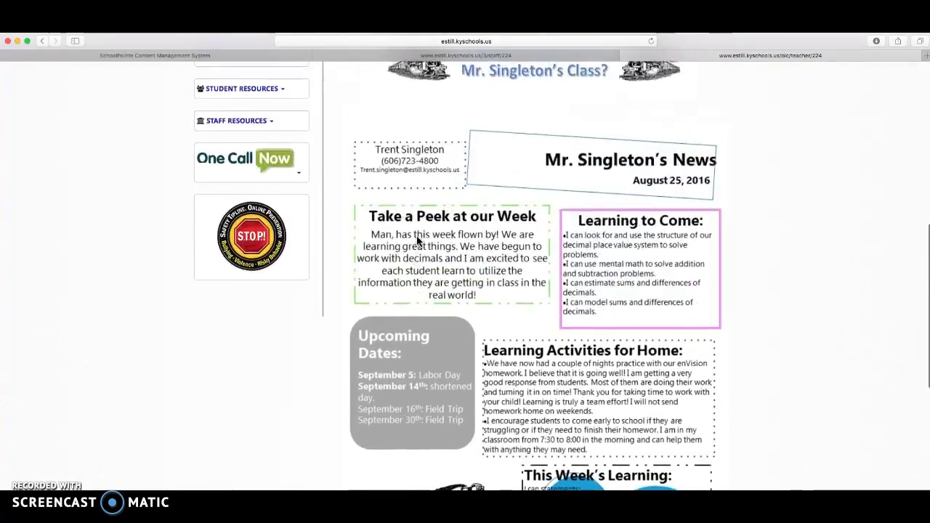
scroll(417, 241, "up", 11)
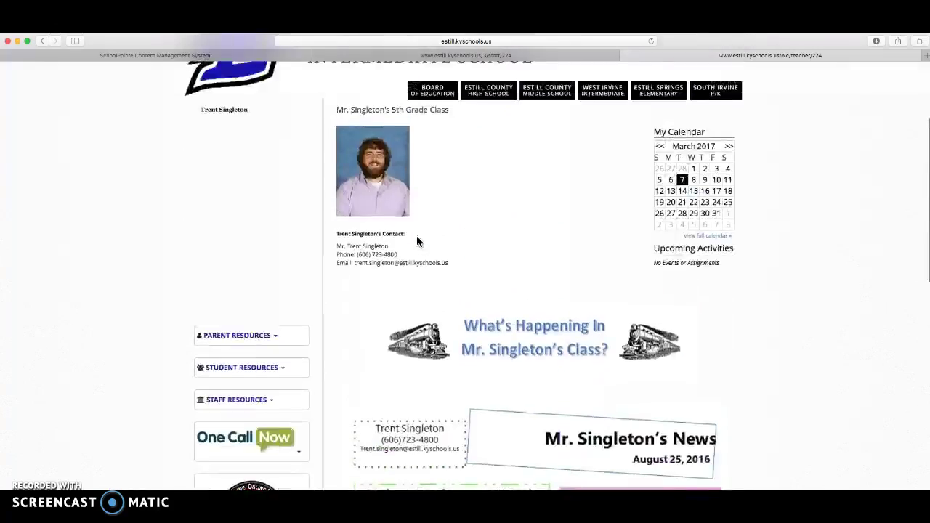
scroll(417, 241, "down", 11)
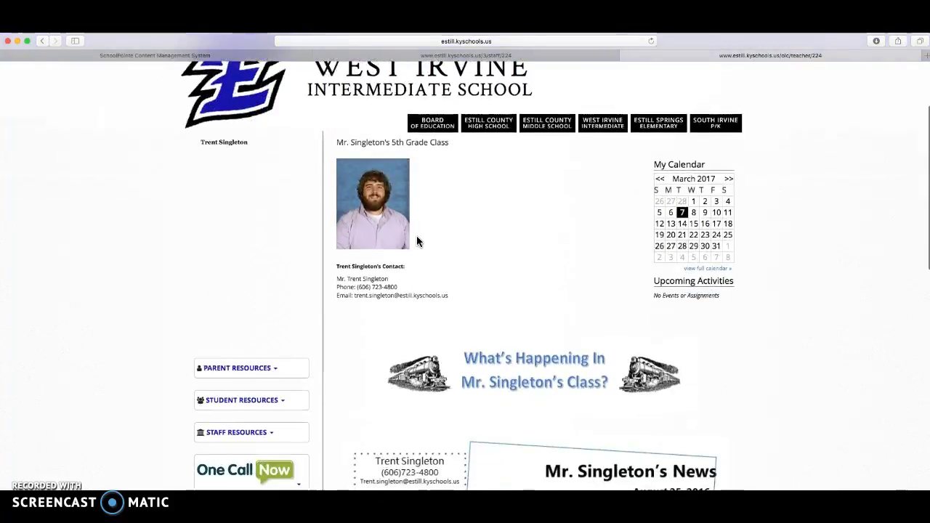
scroll(417, 240, "down", 6)
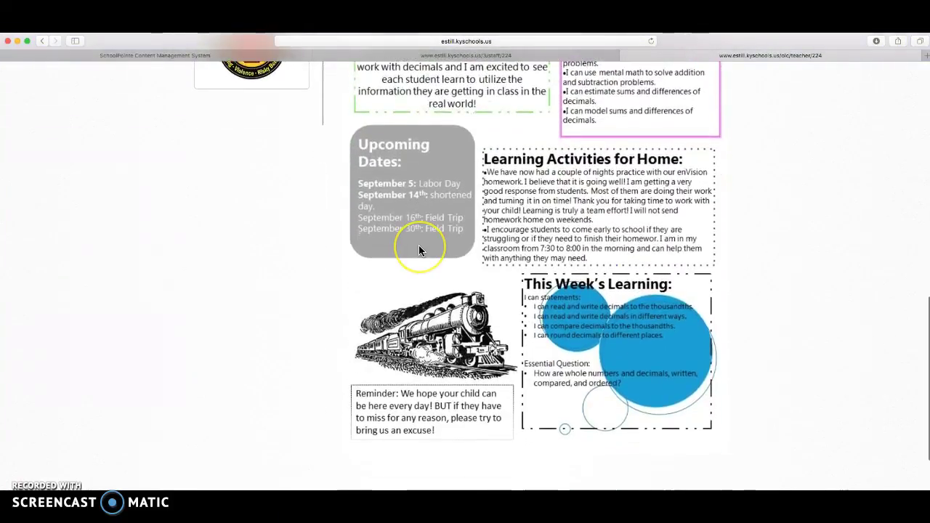
scroll(419, 249, "up", 17)
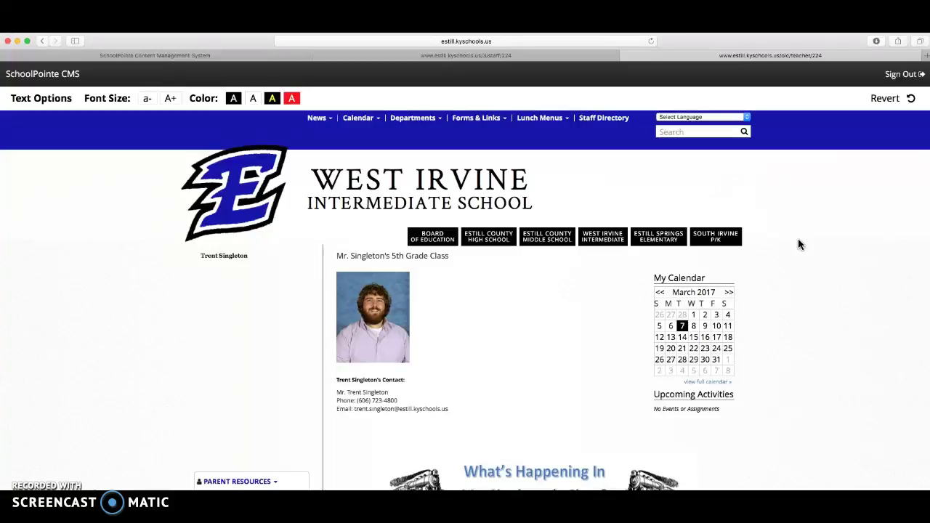
scroll(799, 244, "down", 5)
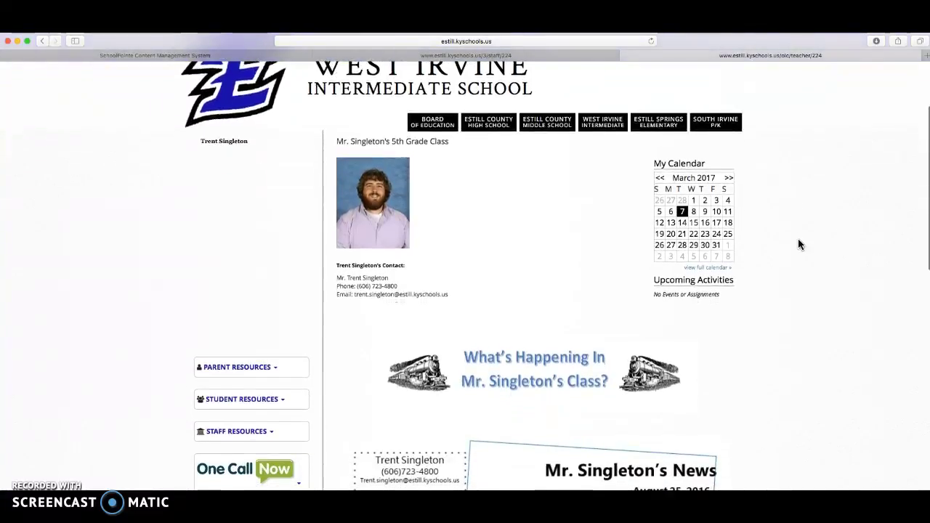
scroll(799, 245, "down", 2)
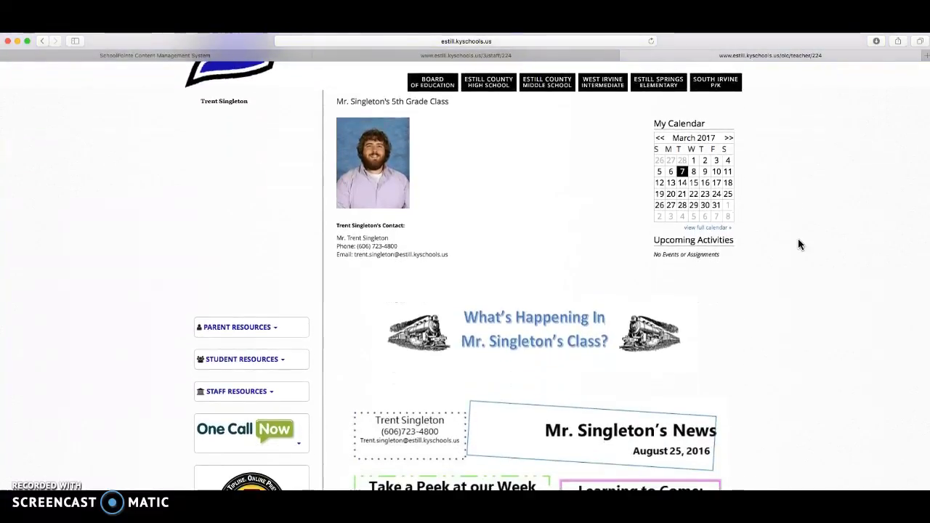
scroll(798, 245, "down", 18)
scroll(798, 238, "up", 20)
left_click(521, 92)
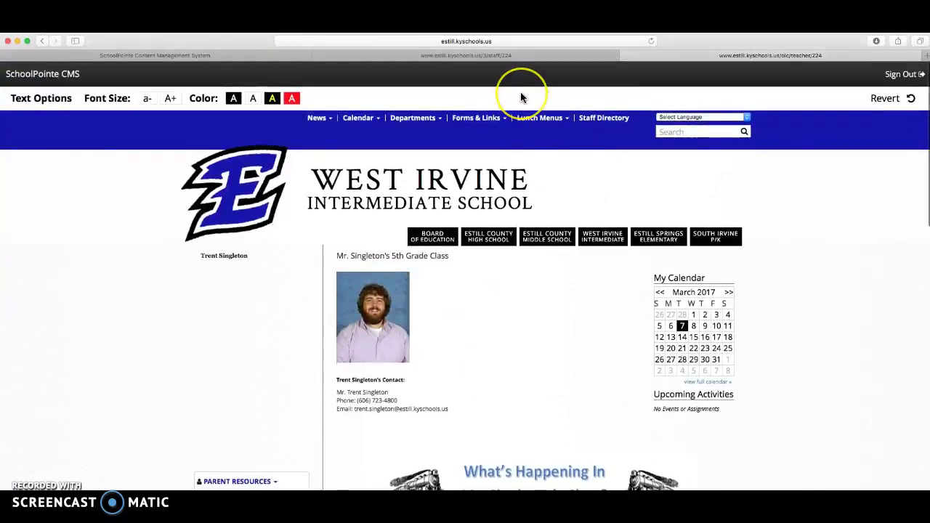